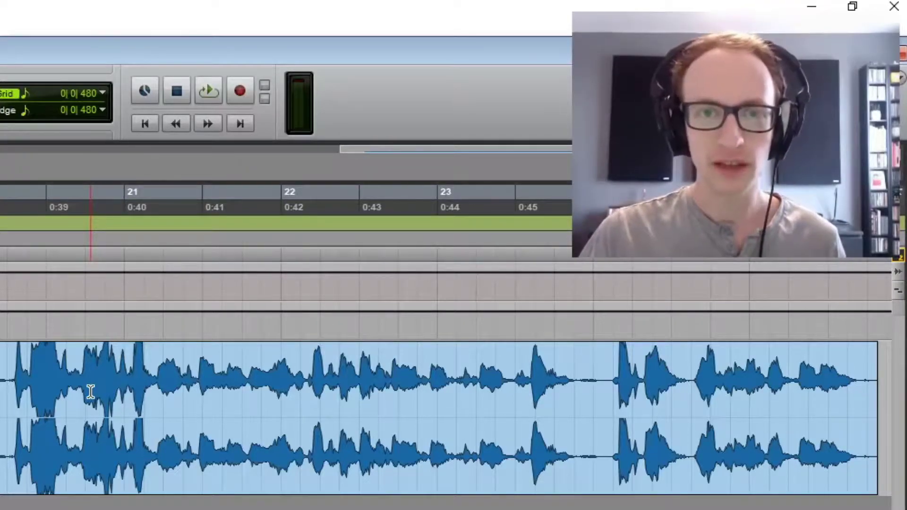
# Play the whole dialogue clip from its start to hear the reverb
pyautogui.click(103, 403)
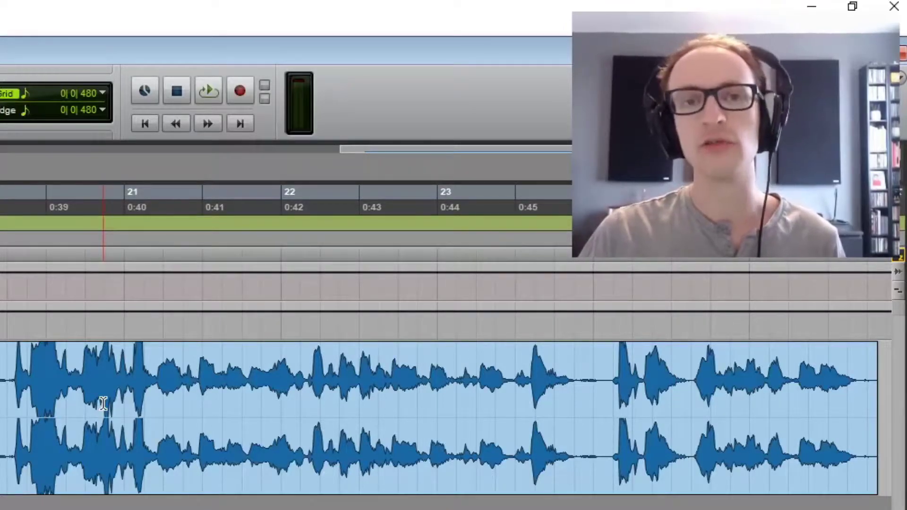
pyautogui.click(18, 388)
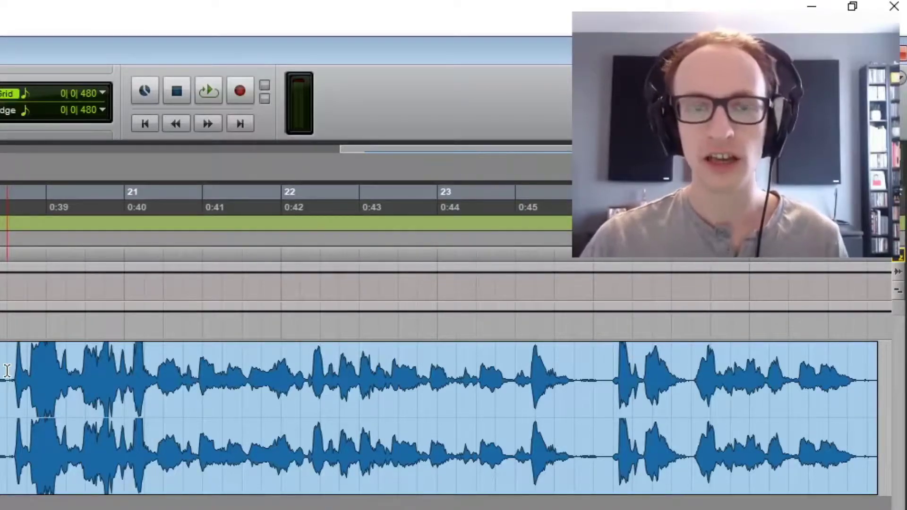
pyautogui.click(10, 375)
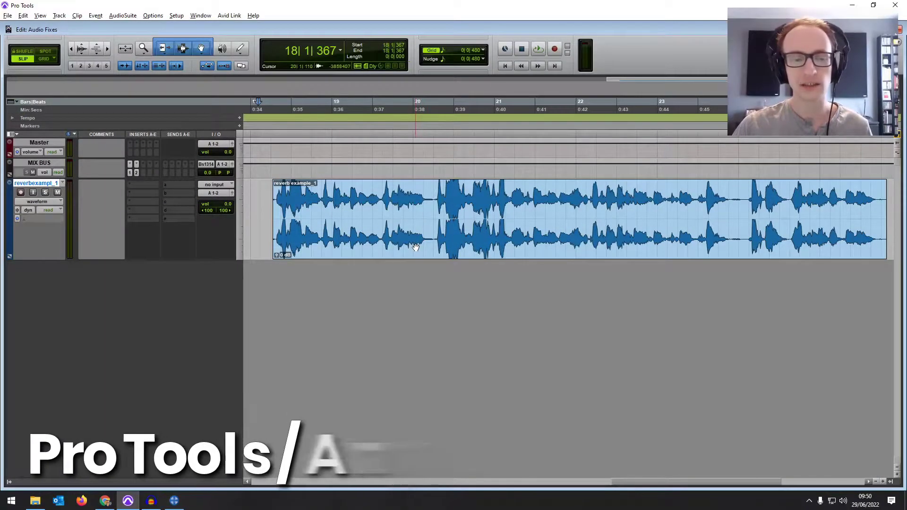
pyautogui.click(416, 247)
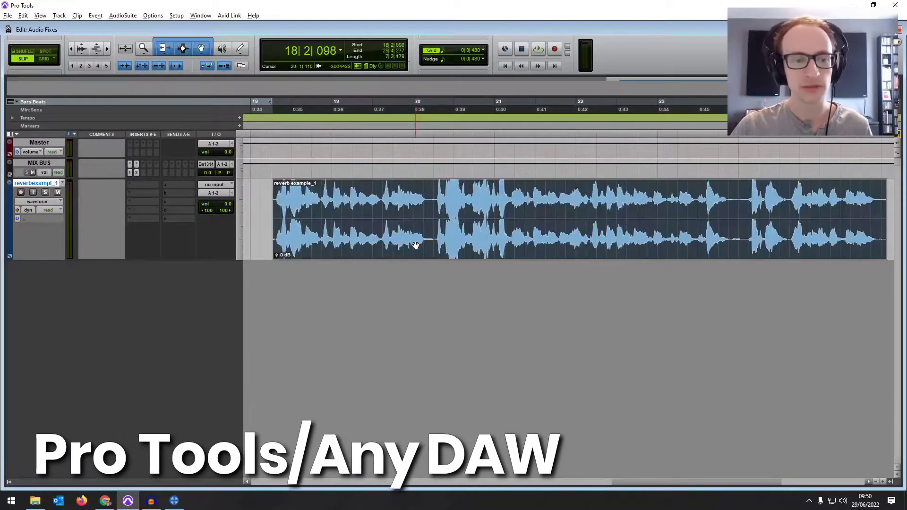
pyautogui.press('space')
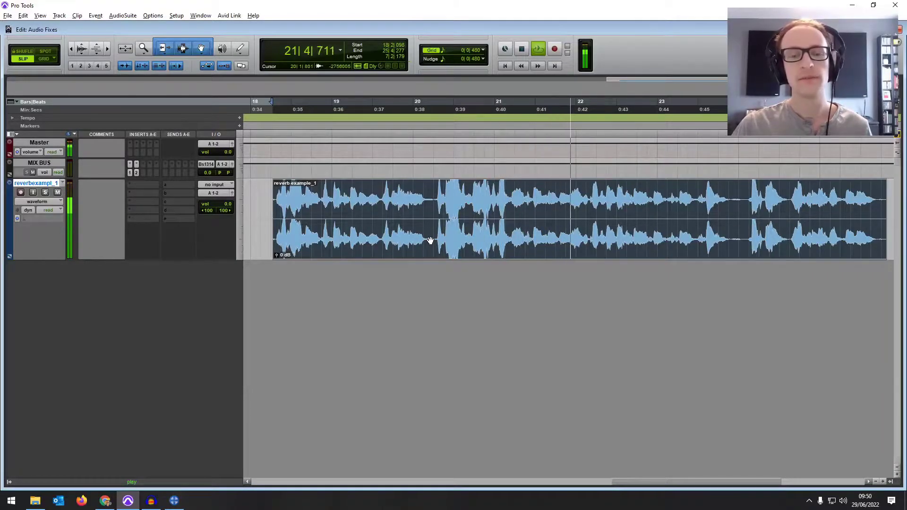
pyautogui.press('space')
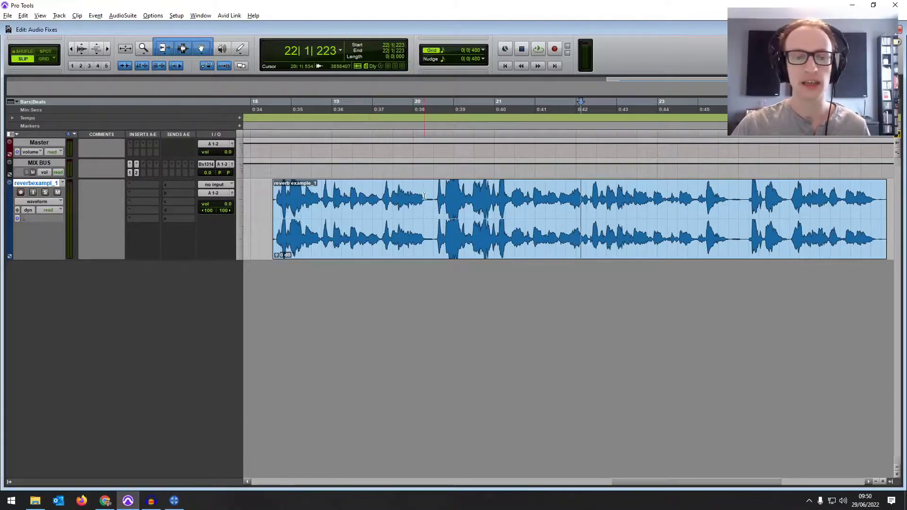
# Audition the short pauses between phrases to hear the reverb tails
pyautogui.moveTo(424, 196); pyautogui.dragTo(432, 194)
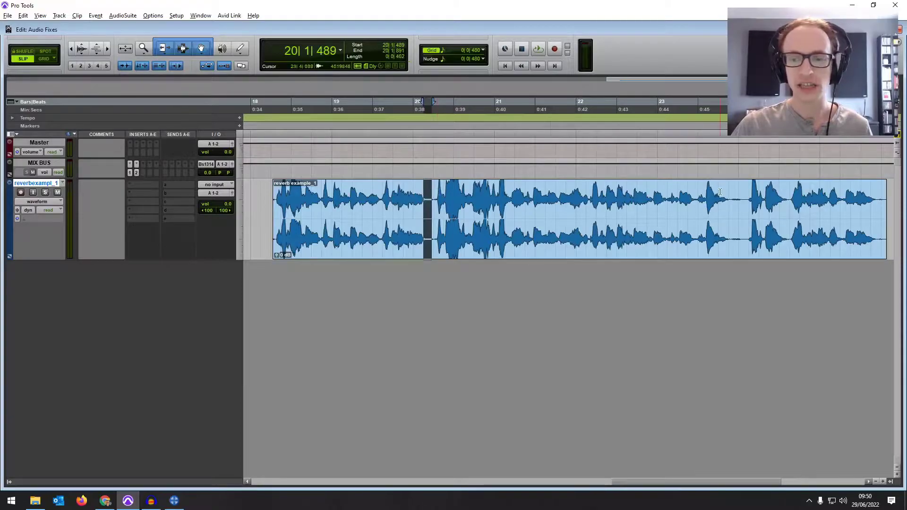
pyautogui.click(377, 193)
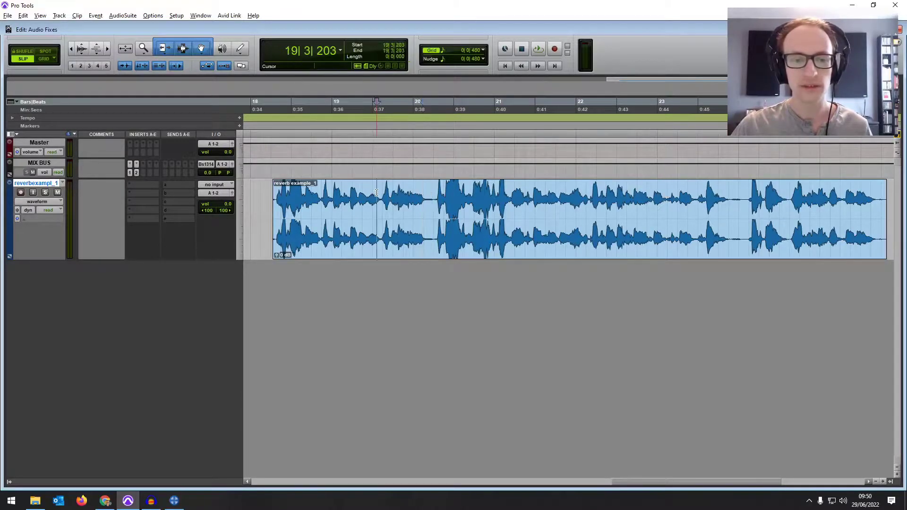
pyautogui.press('space')
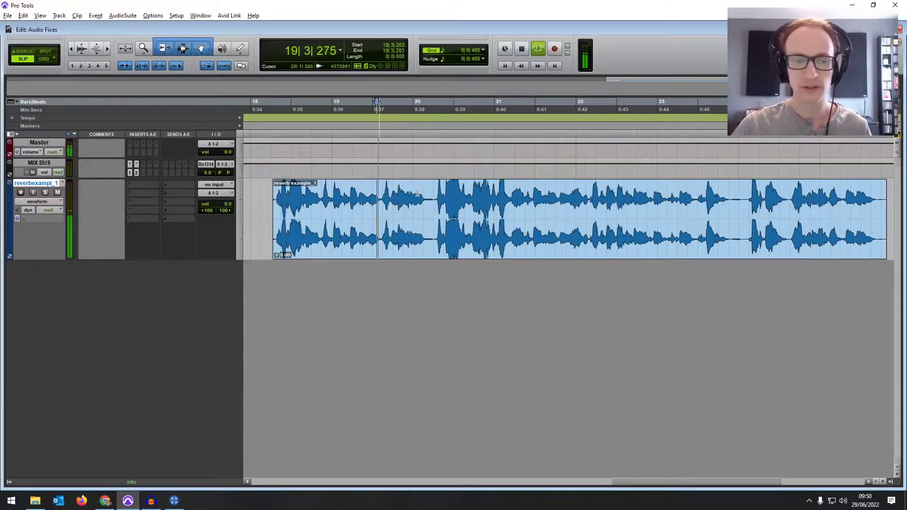
pyautogui.press('space')
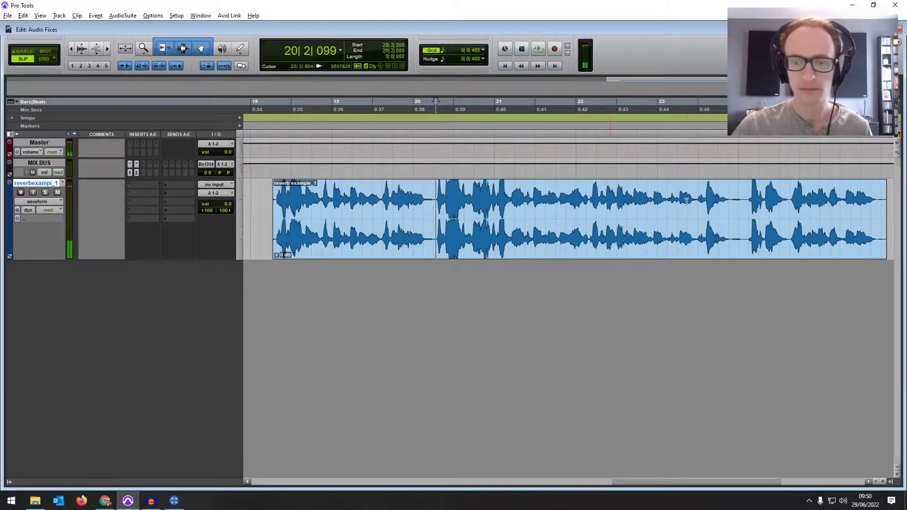
pyautogui.moveTo(726, 194); pyautogui.dragTo(739, 193)
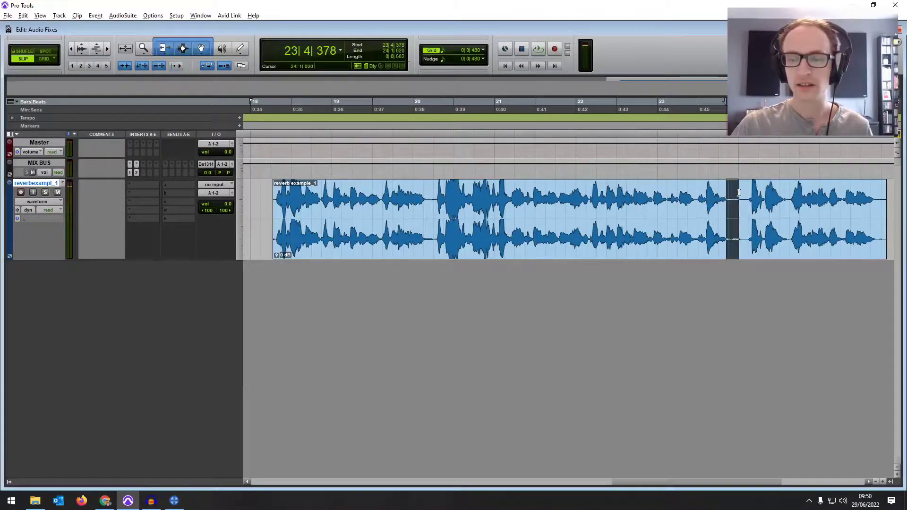
pyautogui.click(739, 193)
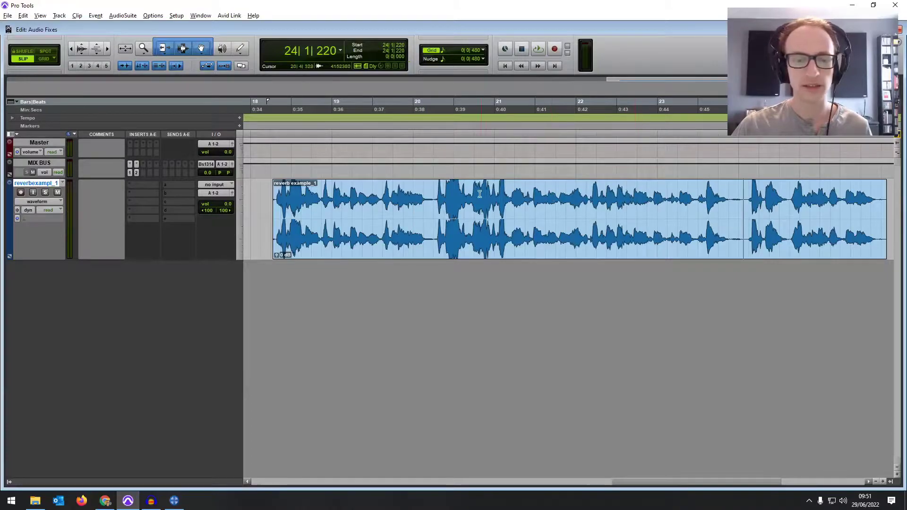
# Replay the dialogue from near bar 20
pyautogui.click(422, 191)
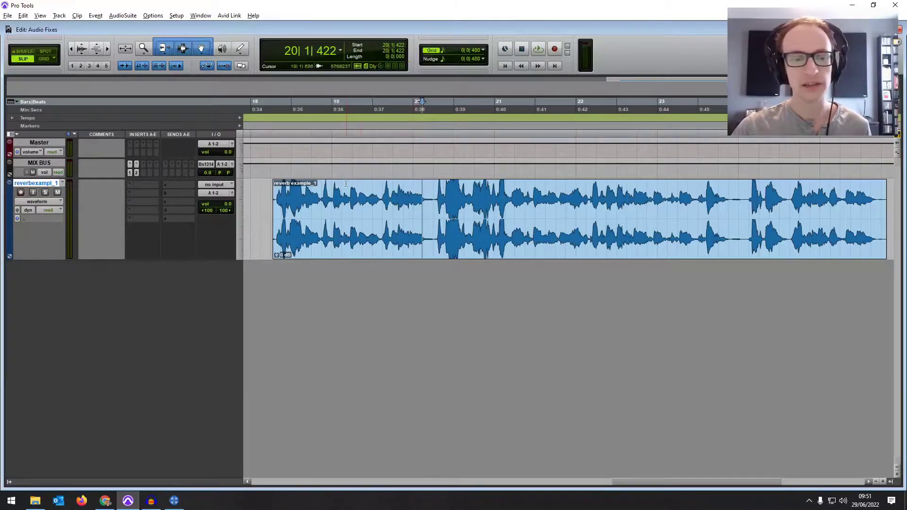
pyautogui.click(273, 171)
pyautogui.press('space')
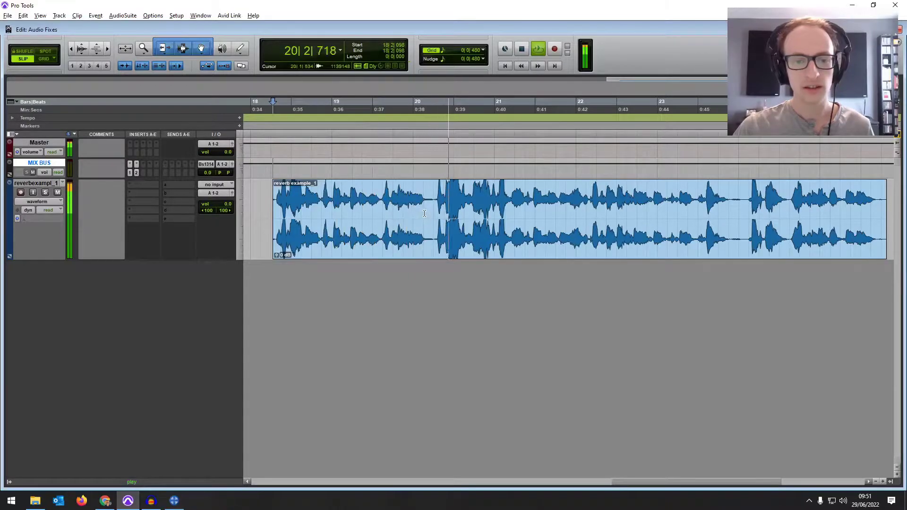
pyautogui.press('space')
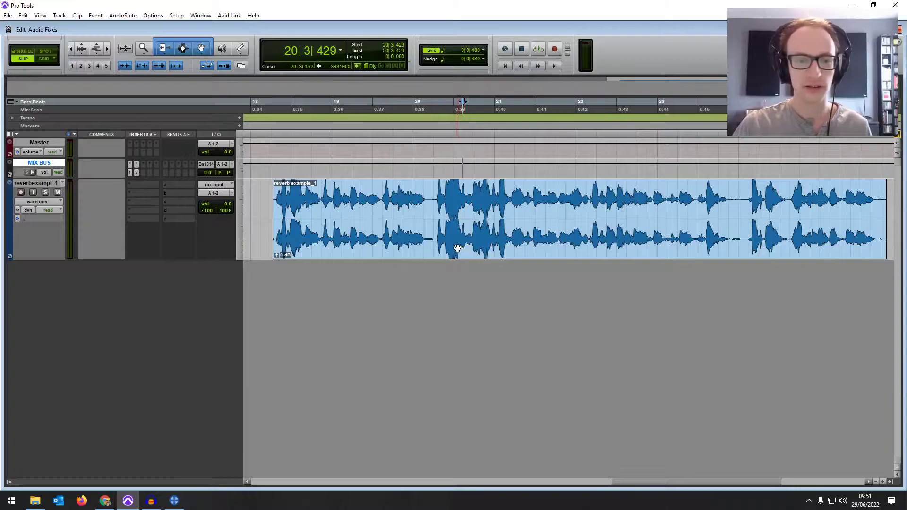
# Insert the EQ3 7-Band (stereo) plug-in in the dialogue track's first insert slot
pyautogui.click(453, 248)
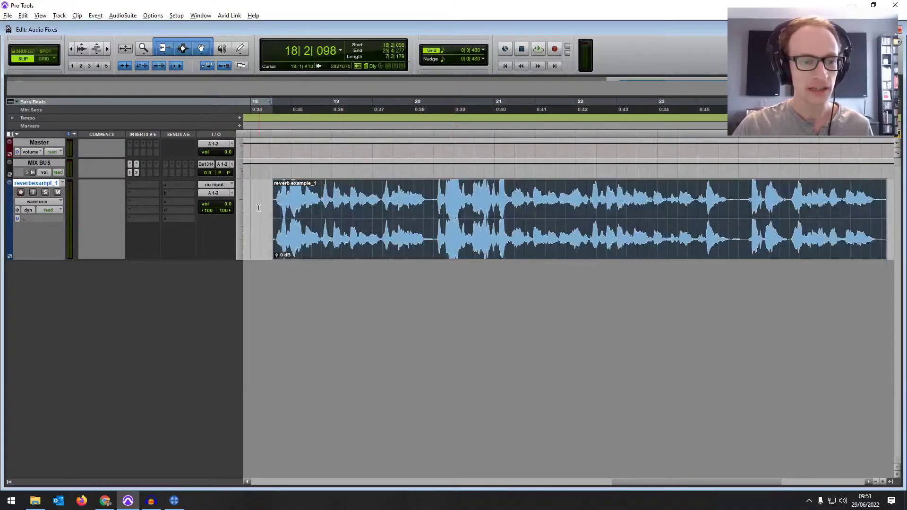
pyautogui.click(145, 186)
pyautogui.moveTo(160, 210)
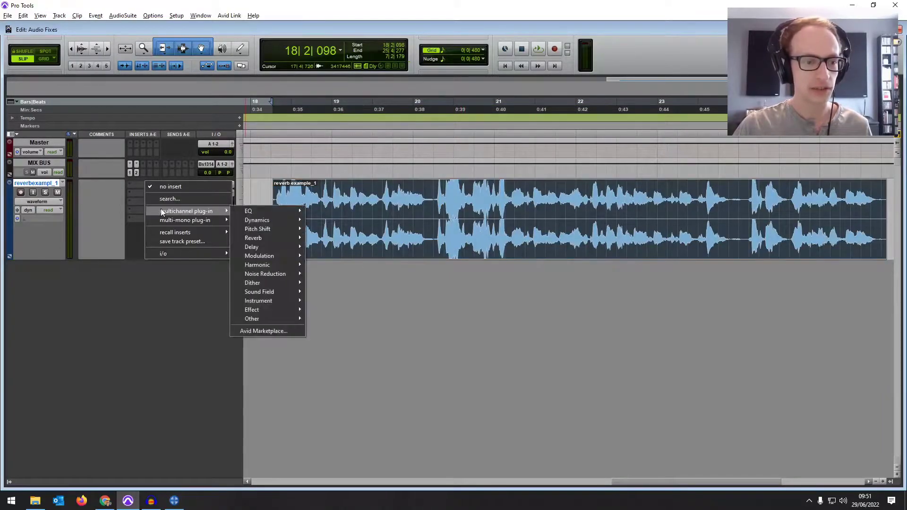
pyautogui.moveTo(242, 211)
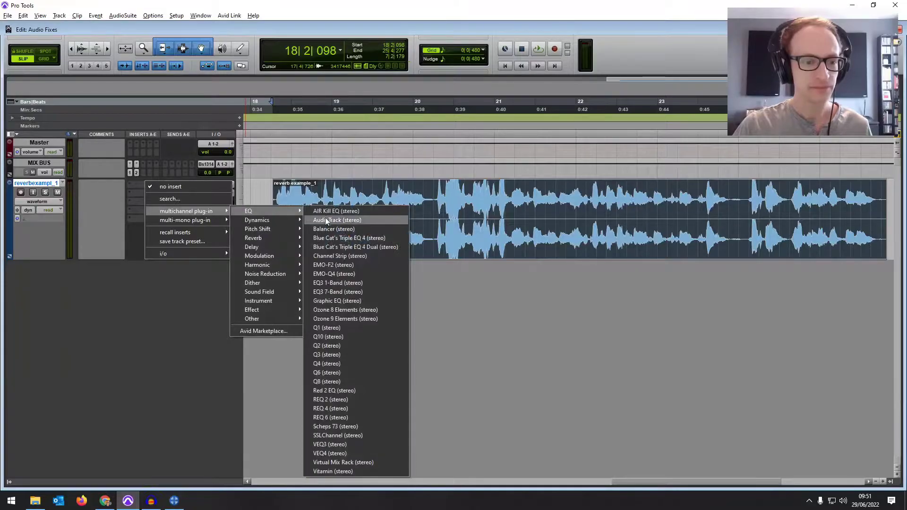
pyautogui.click(350, 292)
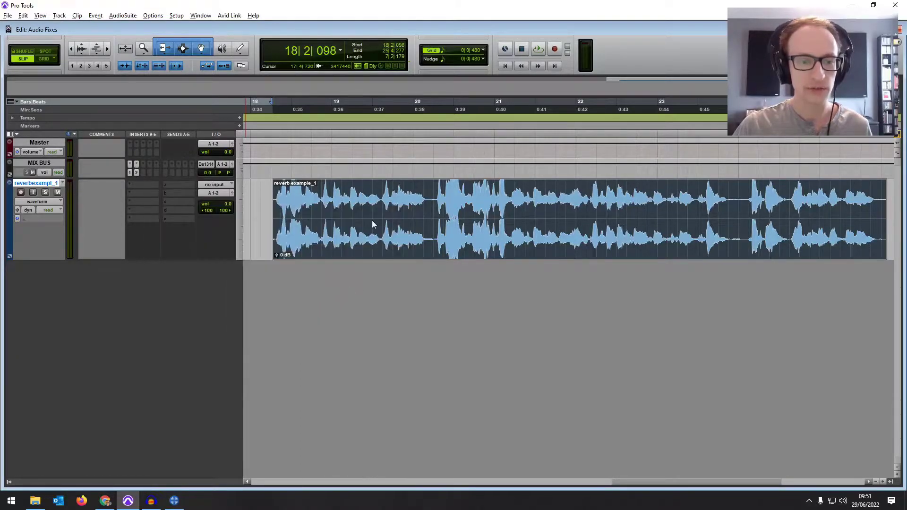
# During playback, boost the low-mid band about 12.1 dB near 309 Hz
pyautogui.moveTo(393, 87); pyautogui.dragTo(215, 257)
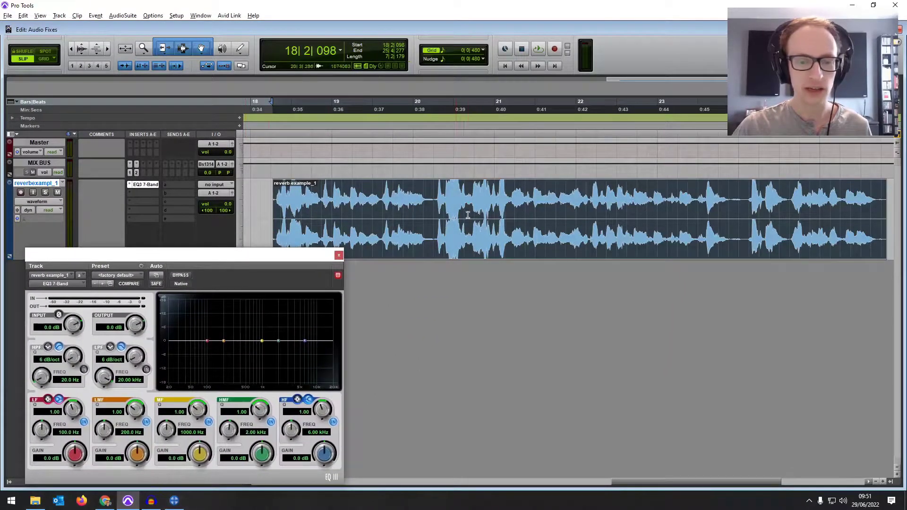
pyautogui.press('space')
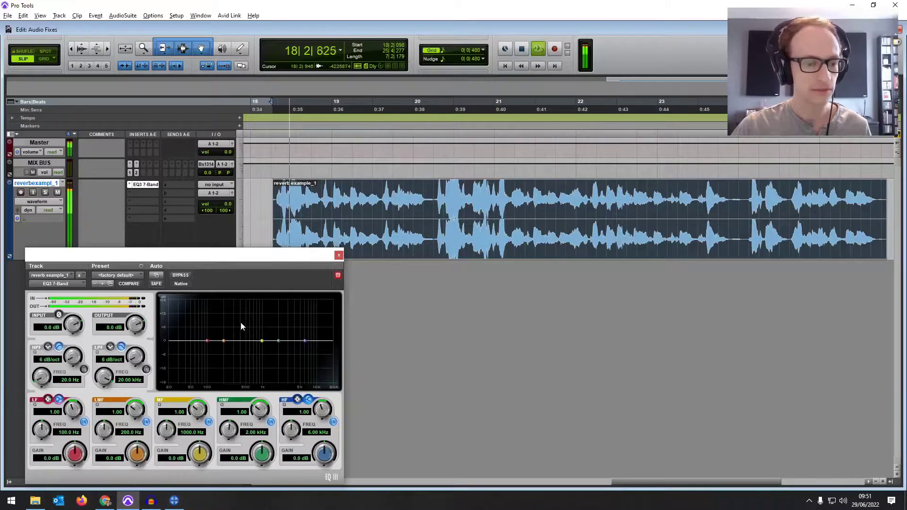
pyautogui.moveTo(224, 342); pyautogui.dragTo(235, 317)
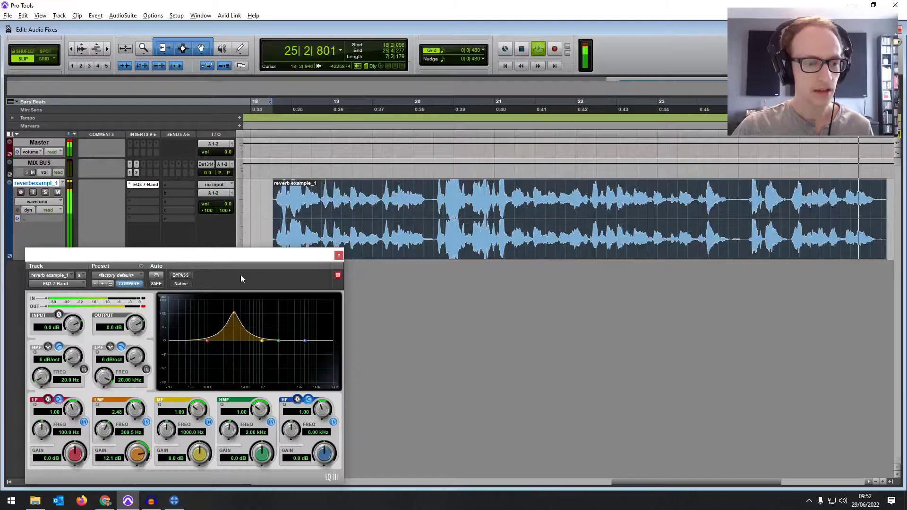
# Turn the low-mid boost into an 8.2 dB cut around 341.8 Hz
pyautogui.press('space')
pyautogui.moveTo(239, 257); pyautogui.dragTo(244, 199)
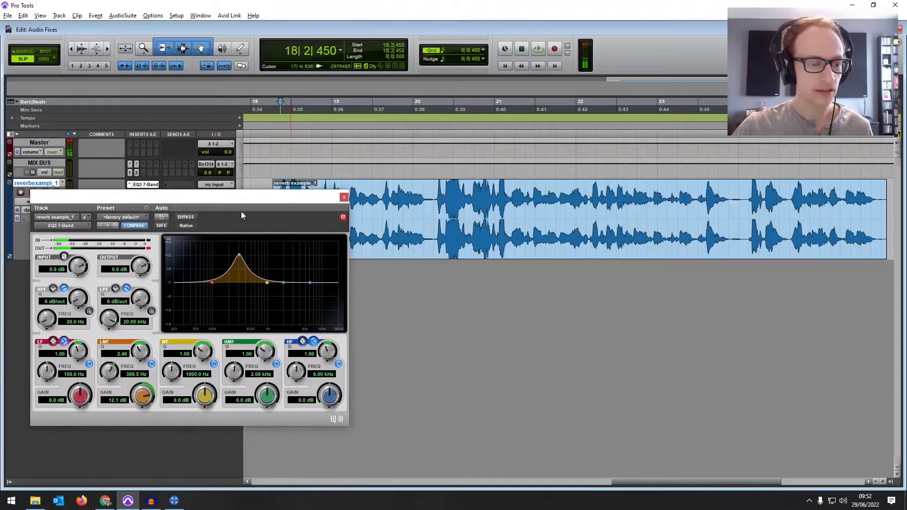
pyautogui.moveTo(239, 258); pyautogui.dragTo(242, 307)
pyautogui.press('space')
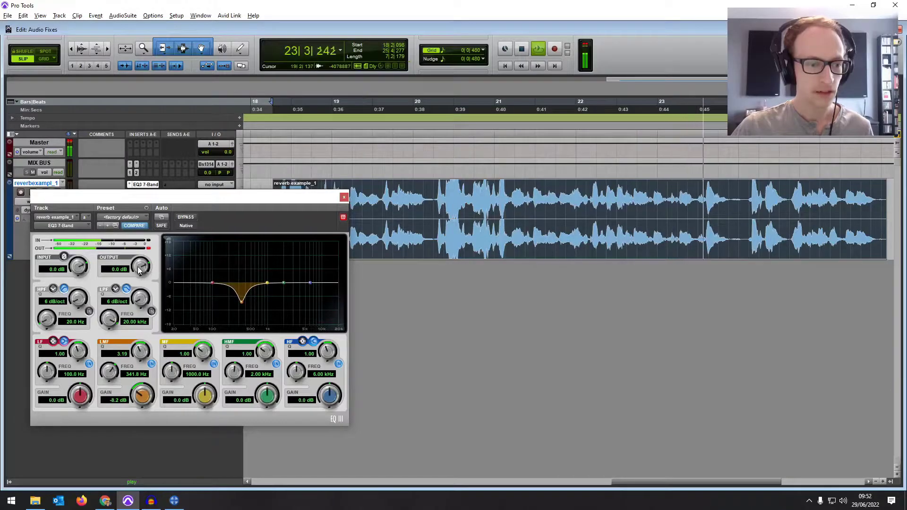
# Raise the EQ output gain to 2.5 dB while replaying the whole clip
pyautogui.moveTo(140, 271); pyautogui.dragTo(141, 256)
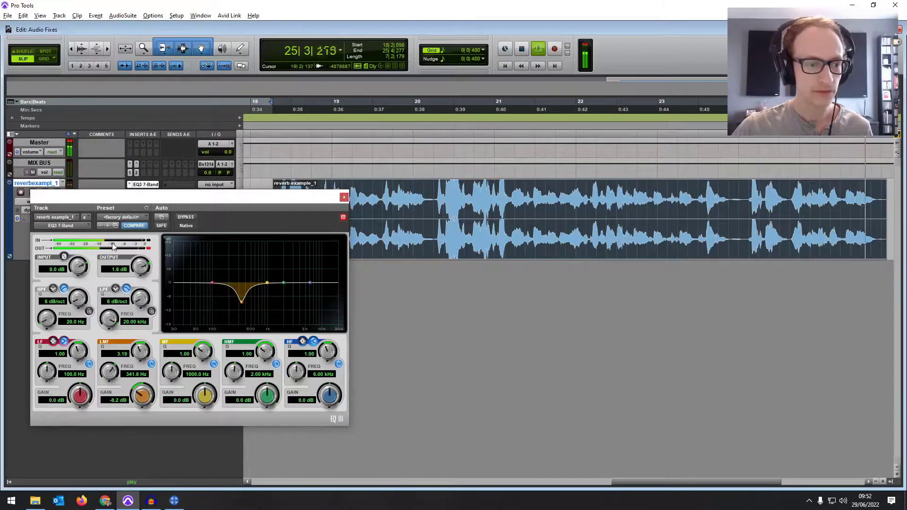
pyautogui.press('space')
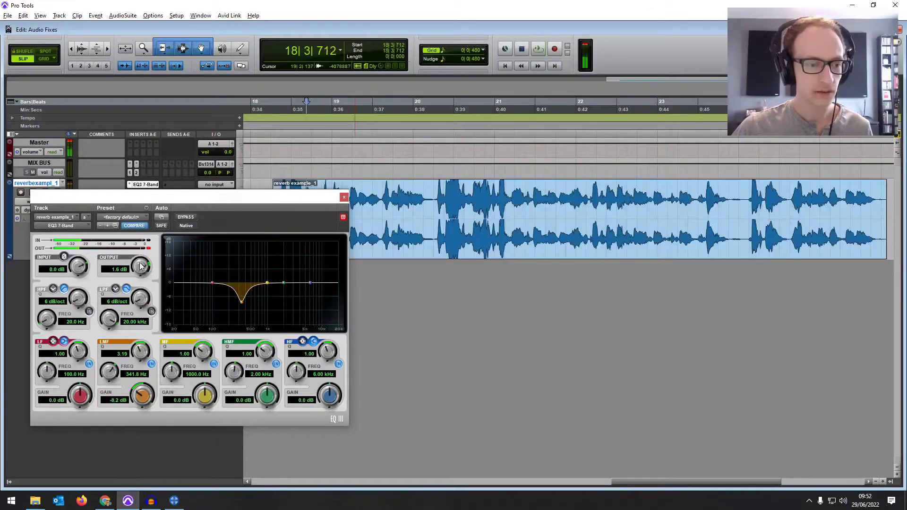
pyautogui.click(429, 230)
pyautogui.press('space')
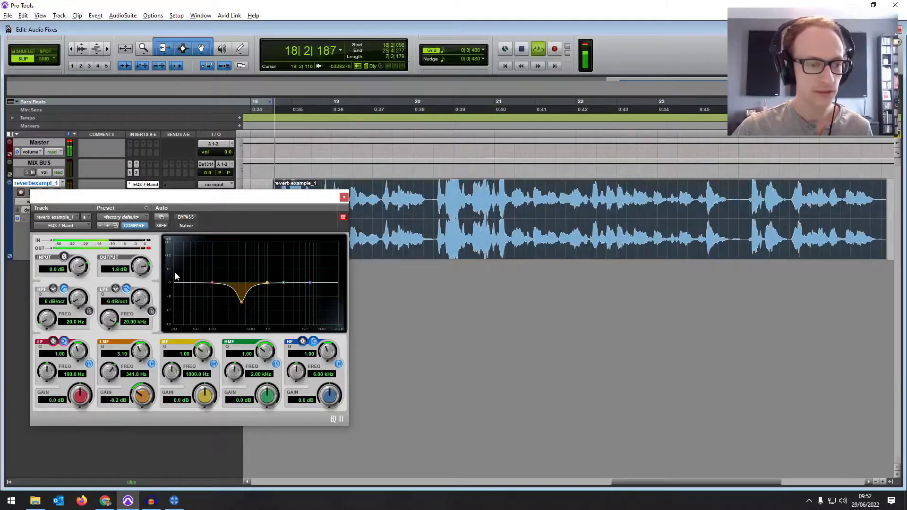
pyautogui.moveTo(140, 273); pyautogui.dragTo(139, 267)
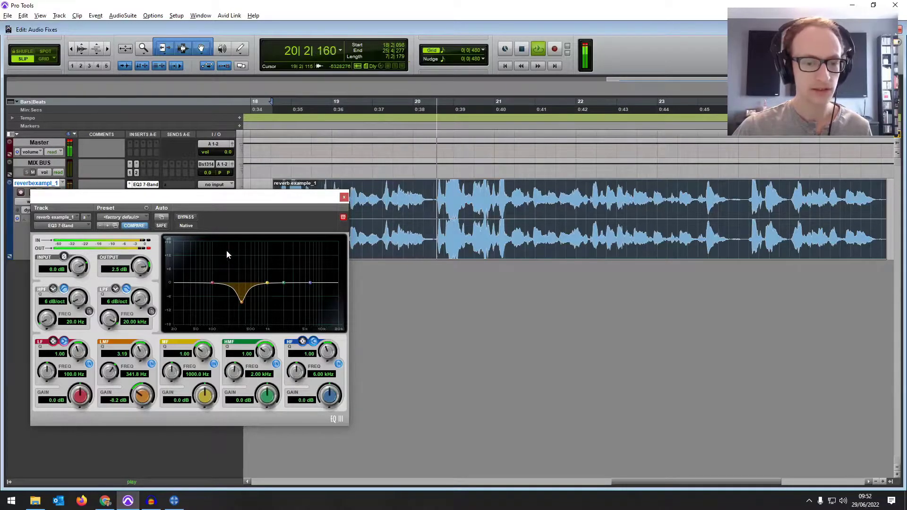
# Bypass and re-enable the EQ to compare, trimming its output to 2.2 dB
pyautogui.click(187, 218)
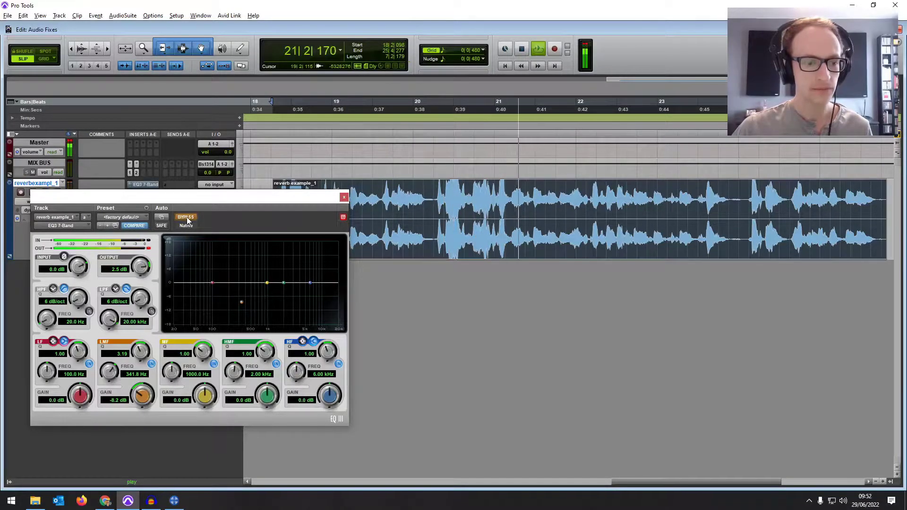
pyautogui.press('space')
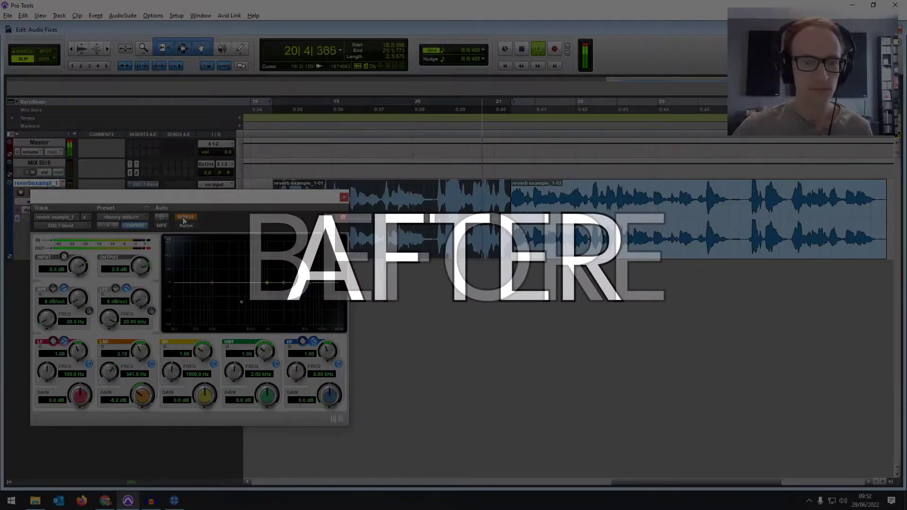
pyautogui.click(184, 218)
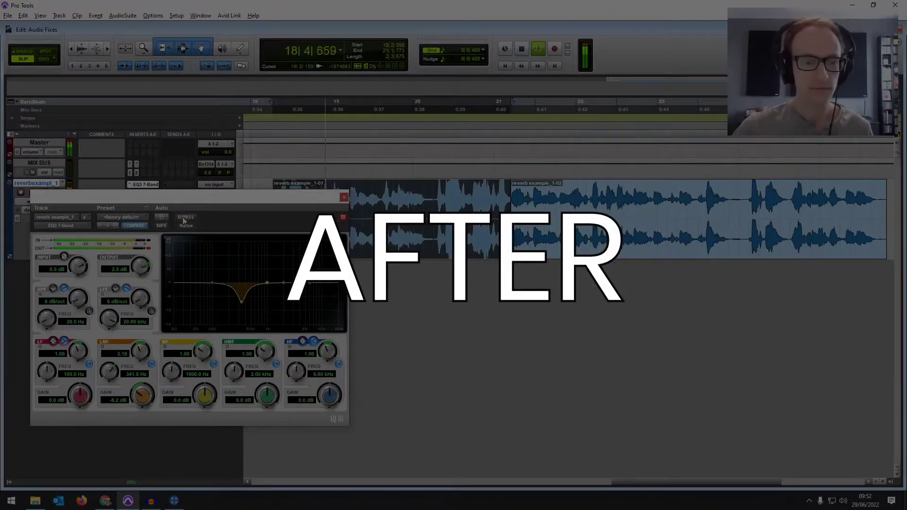
pyautogui.scroll(-3, 141, 270)
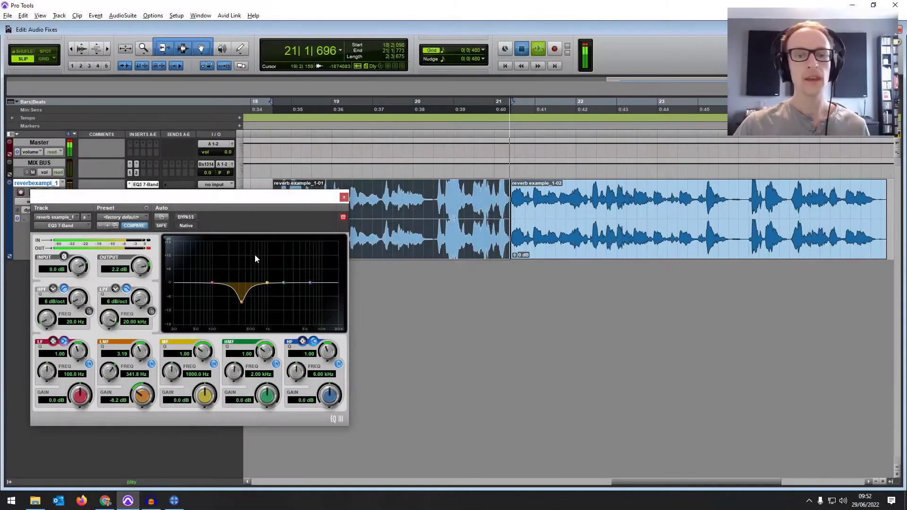
pyautogui.press('space')
# Select both dialogue clips and close the EQ3 window
pyautogui.click(465, 255)
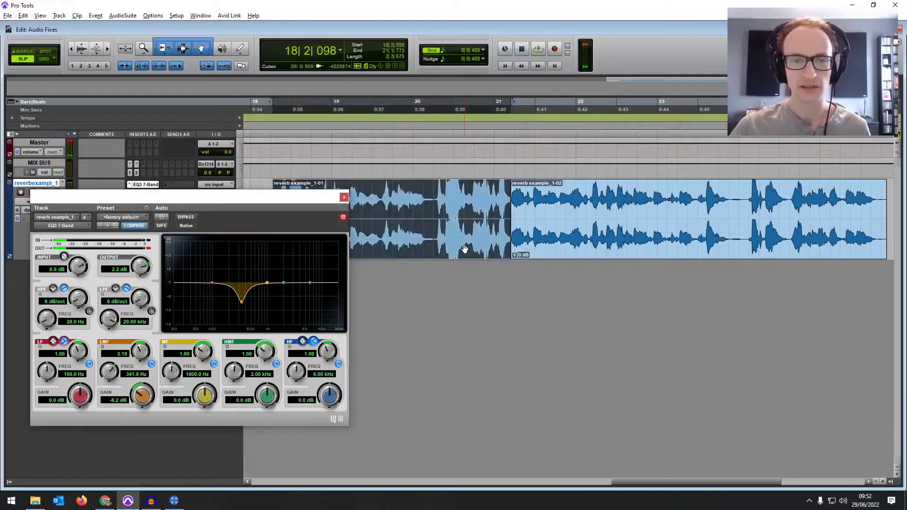
pyautogui.keyDown('shift'); pyautogui.click(586, 250); pyautogui.keyUp('shift')
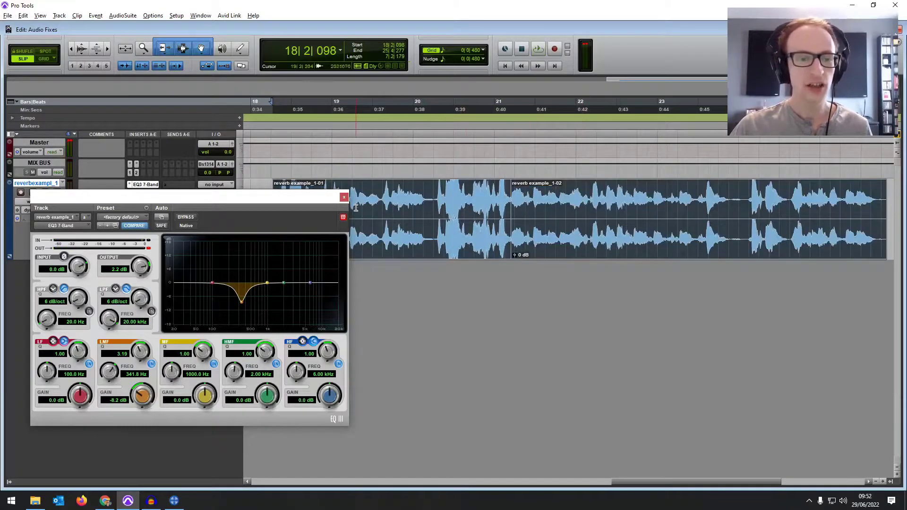
pyautogui.click(344, 198)
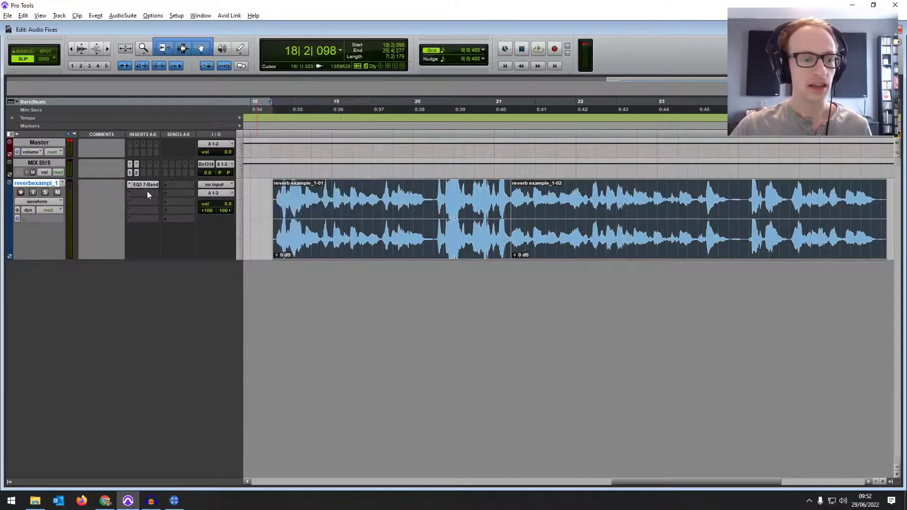
# Search for 'c6' and insert C6 (stereo) in the next insert slot
pyautogui.click(142, 192)
pyautogui.click(153, 203)
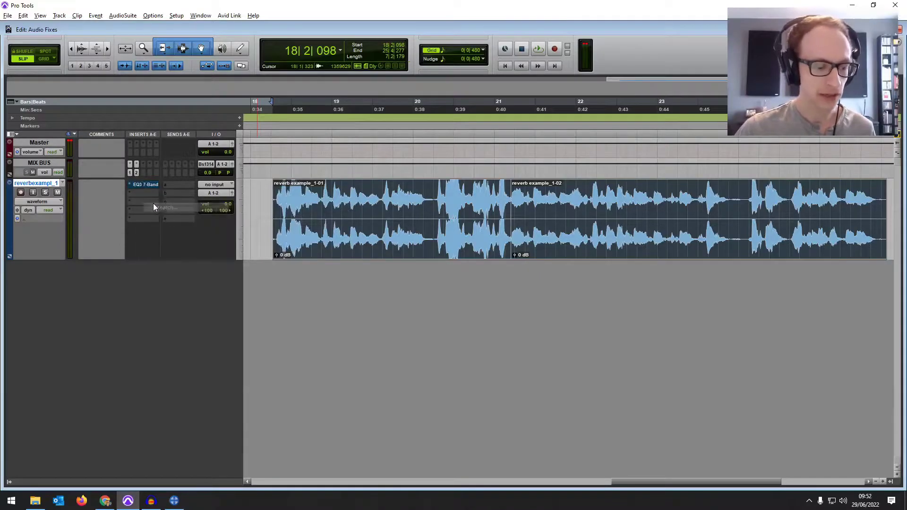
pyautogui.write('c6')
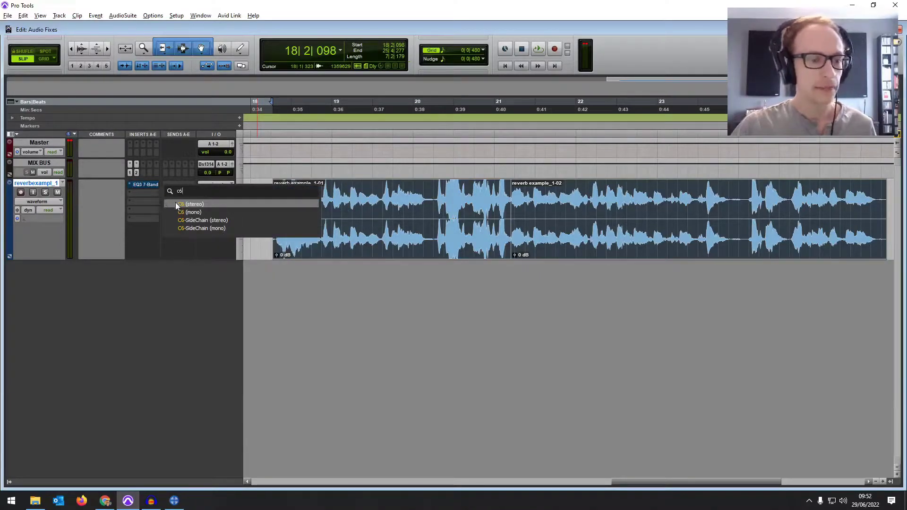
pyautogui.click(175, 203)
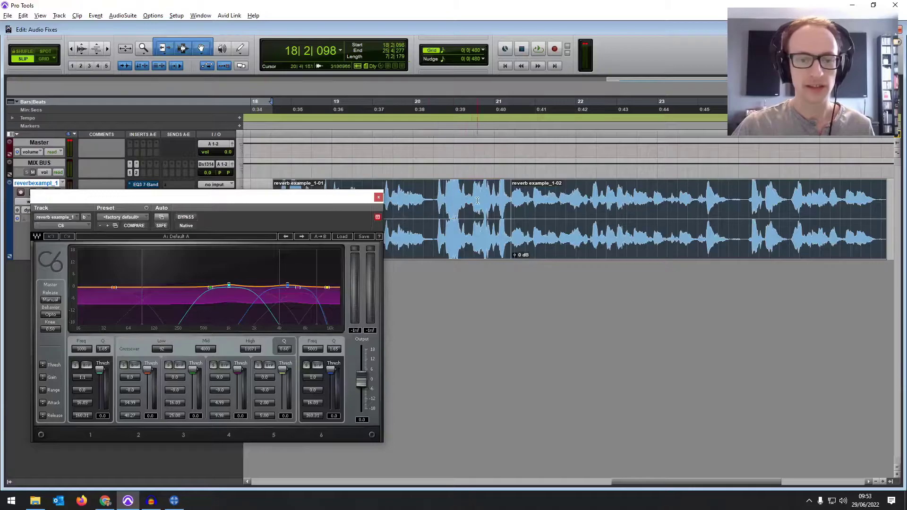
# Load the C6 Full Reset preset and move band 1 to about 322 Hz
pyautogui.click(338, 239)
pyautogui.click(356, 279)
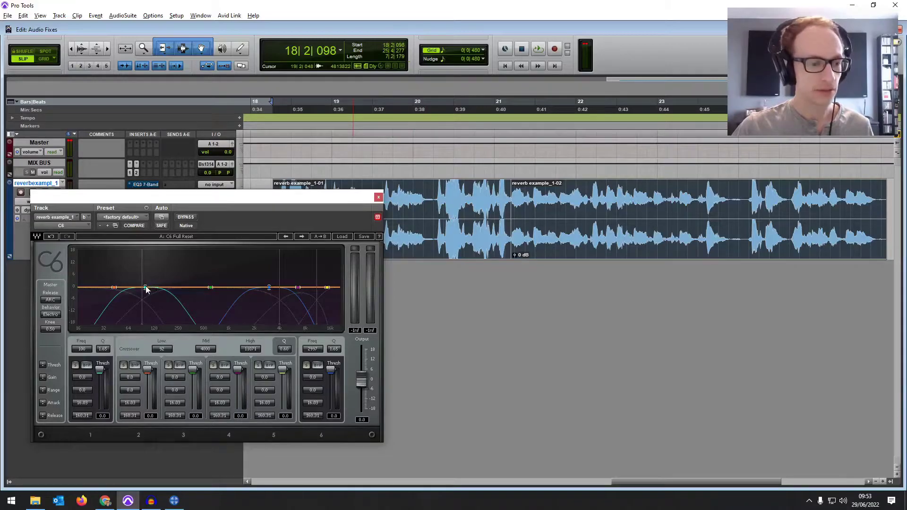
pyautogui.moveTo(146, 288); pyautogui.dragTo(189, 285)
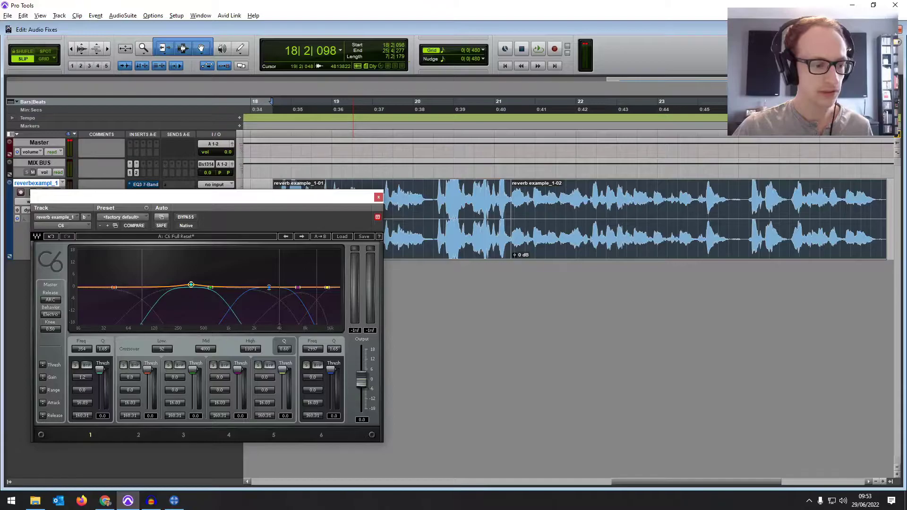
# During playback, set band 1's threshold, range, Q 1.40 and zero gain, then close C6
pyautogui.click(441, 250)
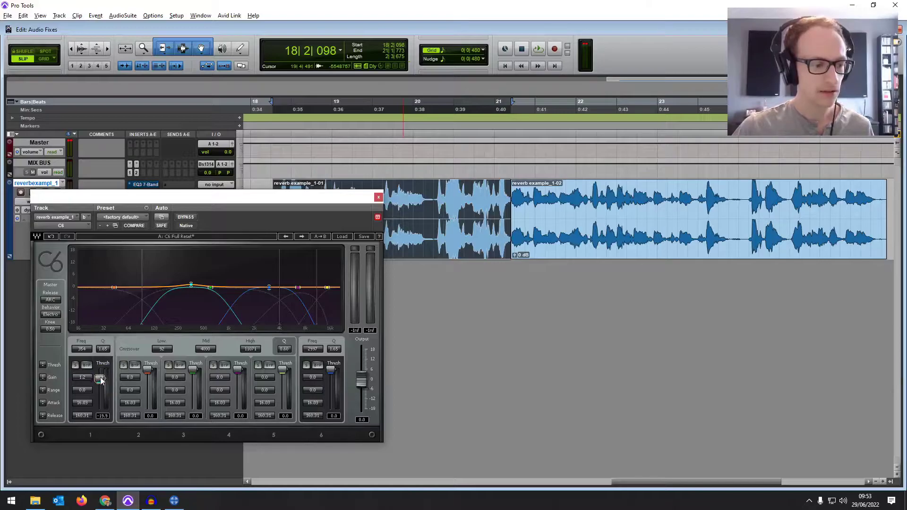
pyautogui.press('space')
pyautogui.moveTo(101, 385); pyautogui.dragTo(100, 378)
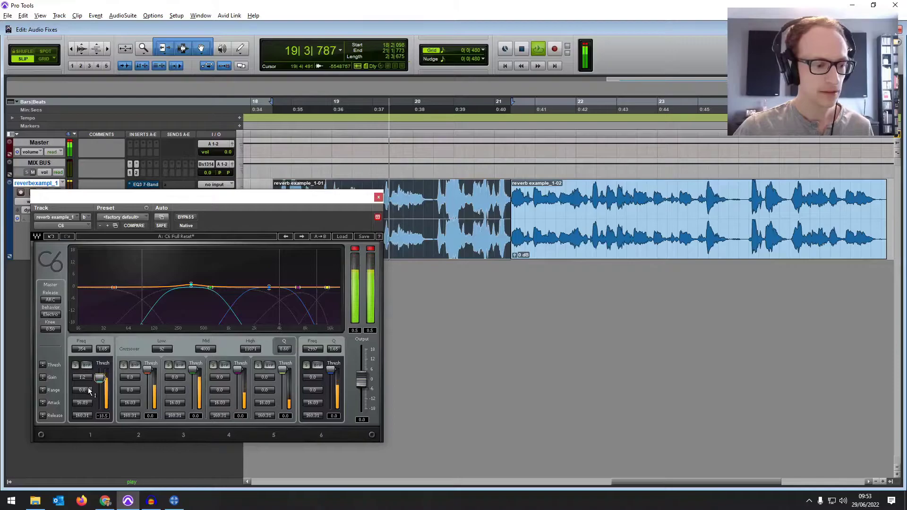
pyautogui.moveTo(82, 390); pyautogui.dragTo(82, 400)
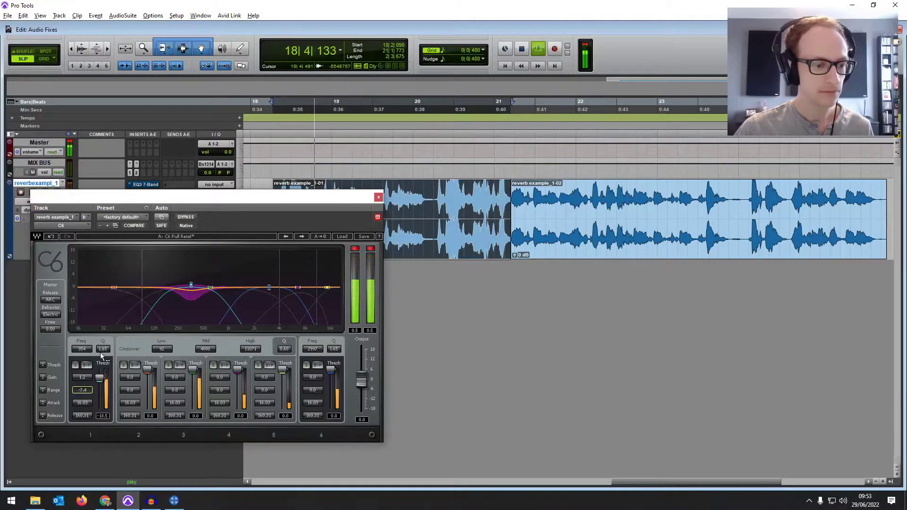
pyautogui.moveTo(102, 349); pyautogui.dragTo(103, 361)
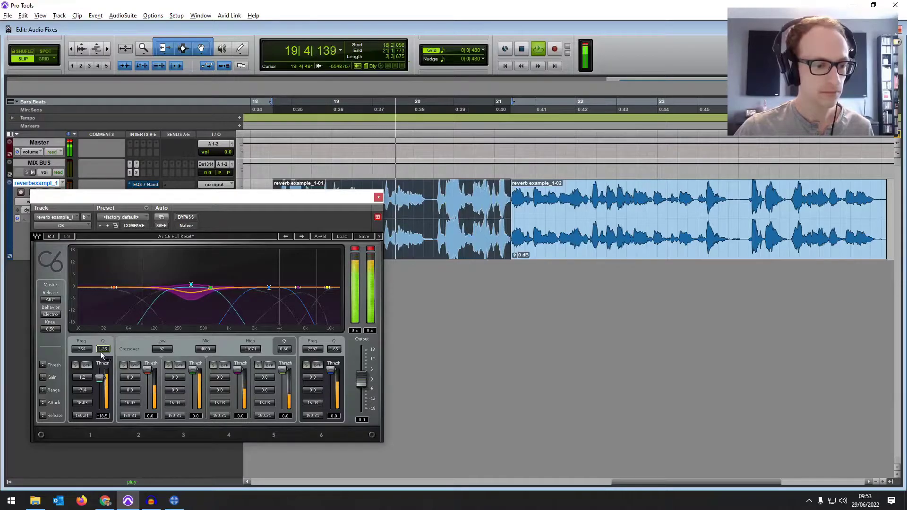
pyautogui.keyDown('alt'); pyautogui.click(82, 382); pyautogui.keyUp('alt')
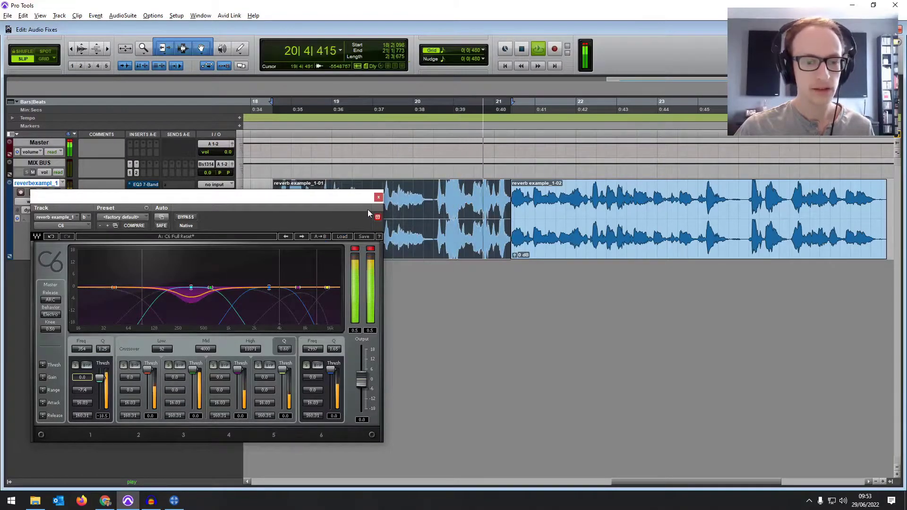
pyautogui.click(379, 198)
pyautogui.click(435, 196)
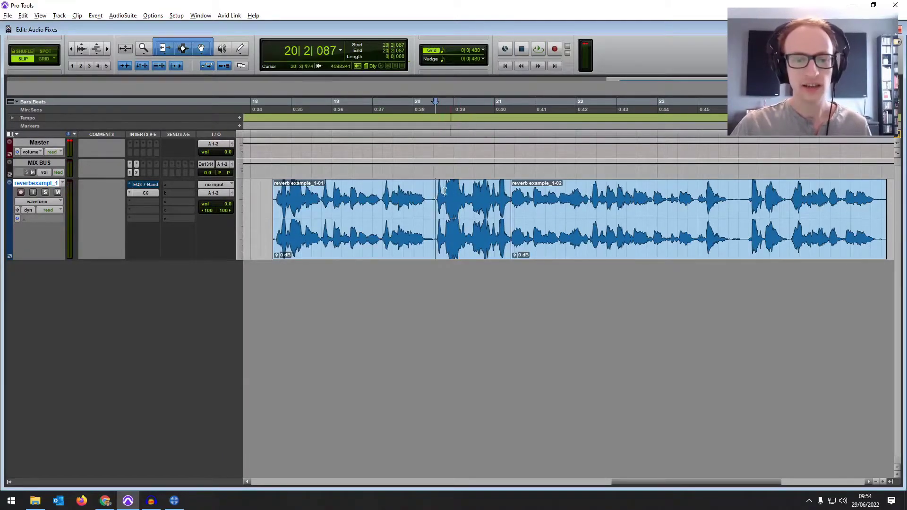
# Search 'chan' and insert Channel Strip (stereo) in the third insert slot
pyautogui.click(149, 202)
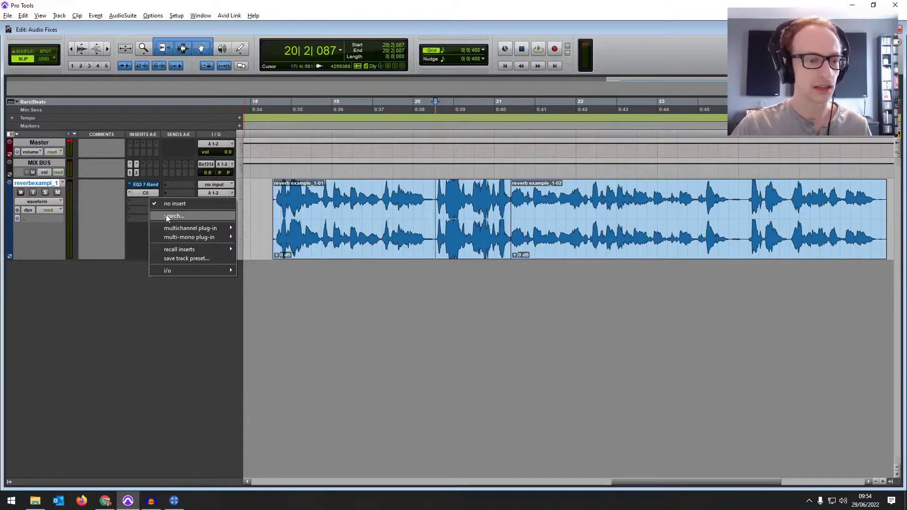
pyautogui.moveTo(182, 228)
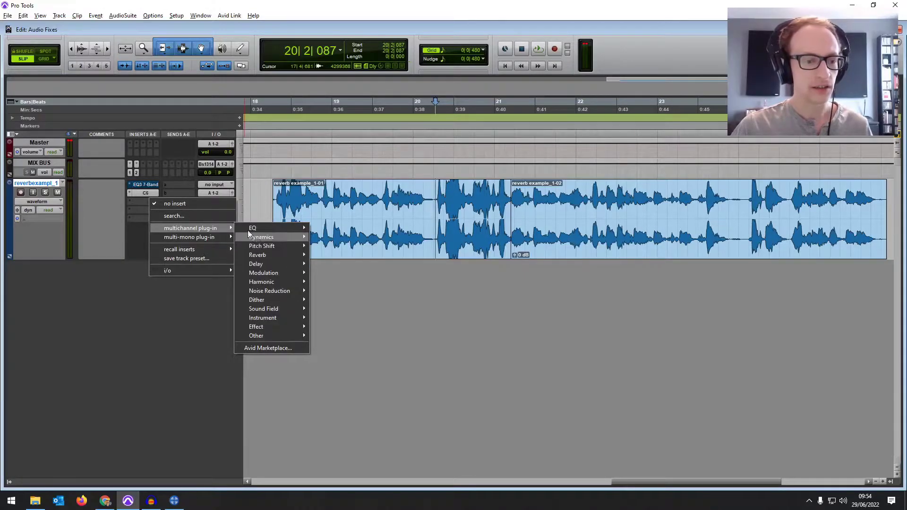
pyautogui.click(195, 215)
pyautogui.write('chan')
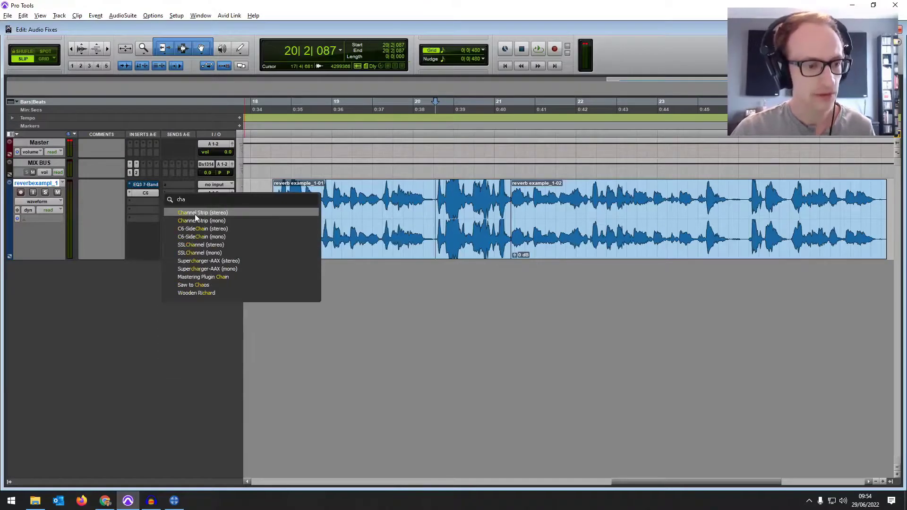
pyautogui.press('Return')
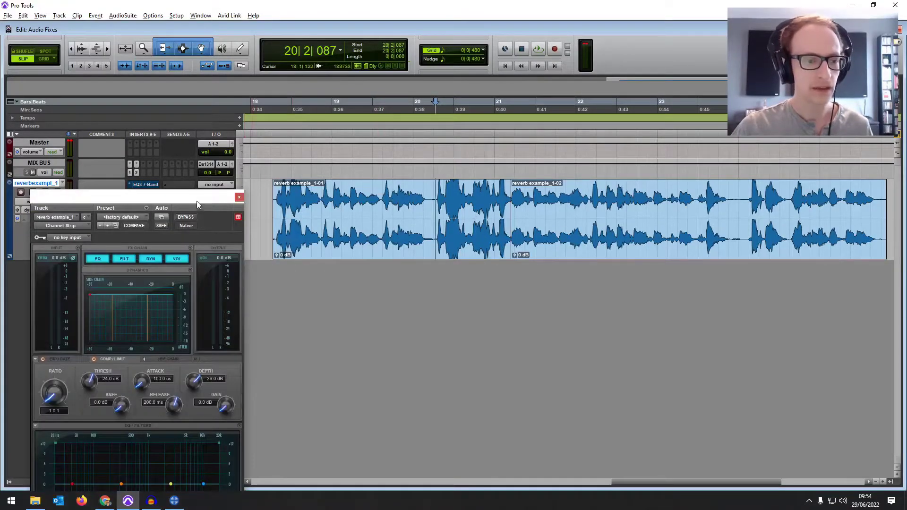
# Move the Channel Strip window up and set a playback point in the first clip
pyautogui.moveTo(197, 201); pyautogui.dragTo(221, 109)
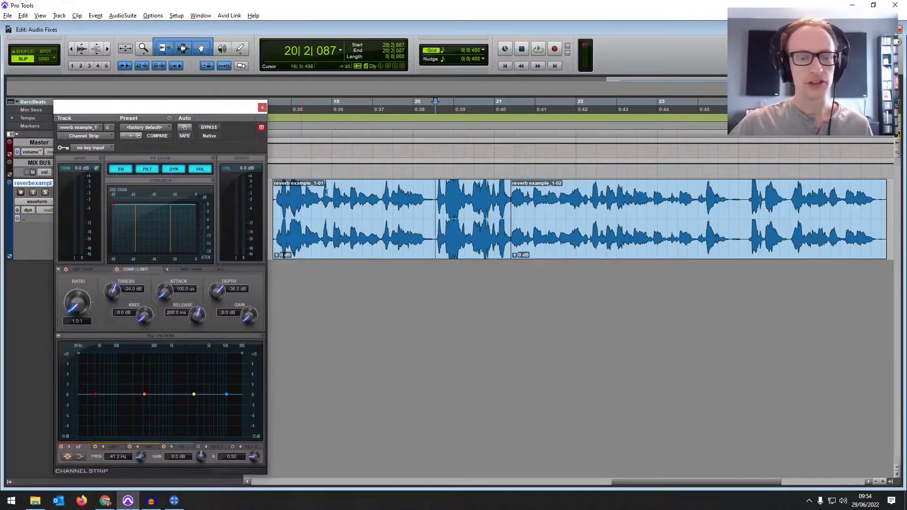
pyautogui.doubleClick(426, 204)
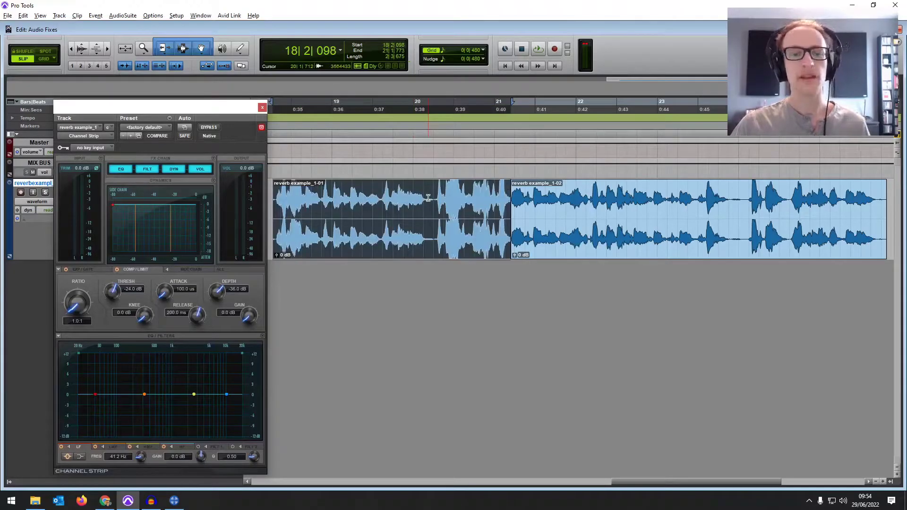
pyautogui.moveTo(423, 194); pyautogui.dragTo(435, 191)
pyautogui.click(434, 191)
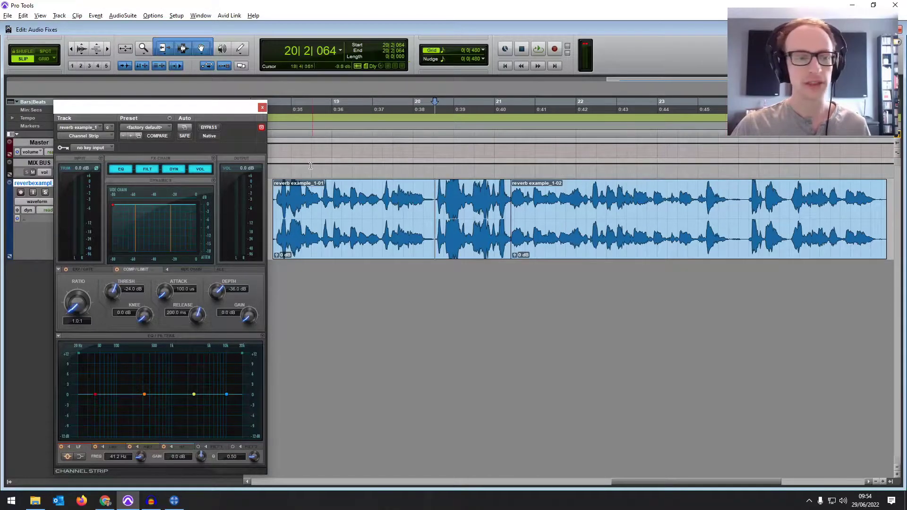
# Nudge the Channel Strip window higher and select both dialogue clips
pyautogui.moveTo(244, 114); pyautogui.dragTo(248, 90)
pyautogui.click(413, 250)
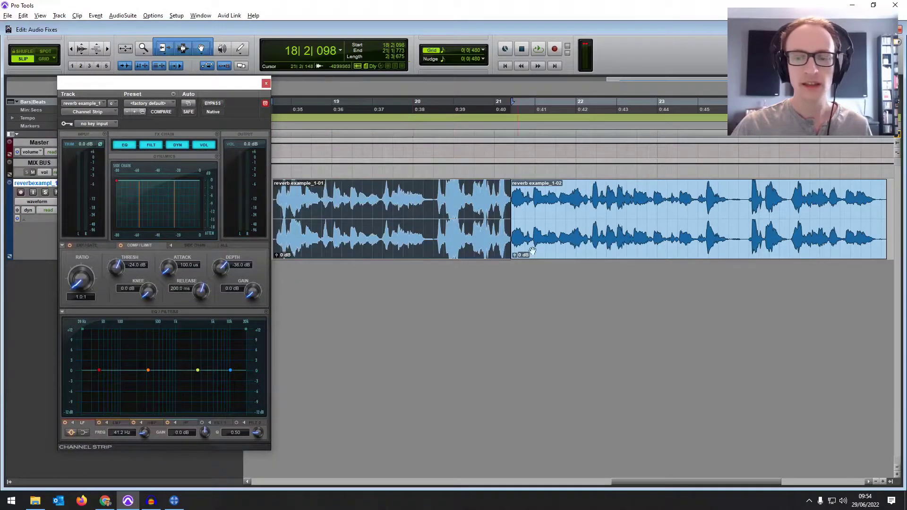
pyautogui.keyDown('shift'); pyautogui.click(656, 252); pyautogui.keyUp('shift')
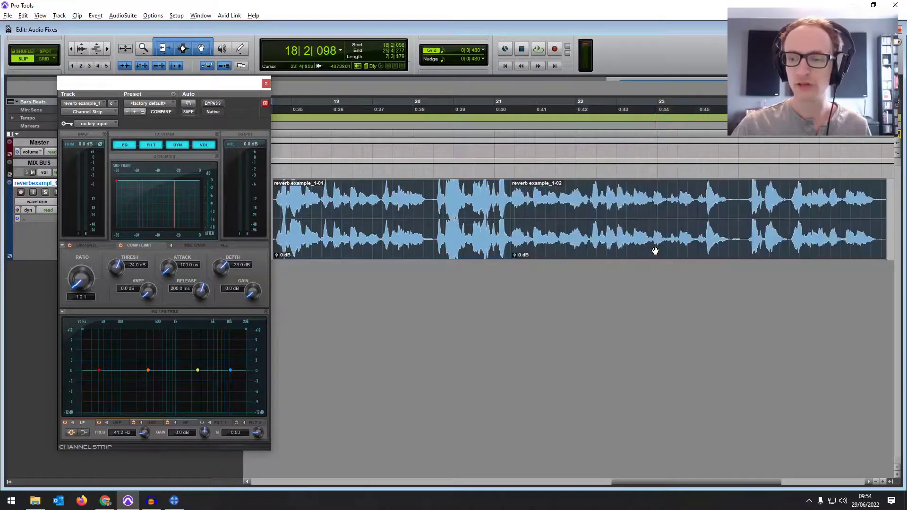
# Switch dynamics to expander/gate and, while playing, set threshold to -23.0 dB and adjust depth
pyautogui.click(86, 245)
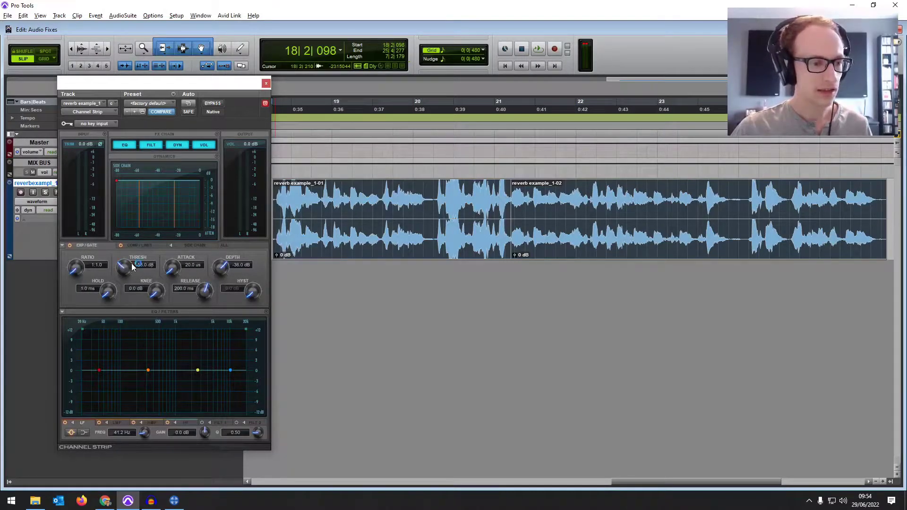
pyautogui.press('space')
pyautogui.moveTo(127, 269); pyautogui.dragTo(129, 248)
pyautogui.press('space')
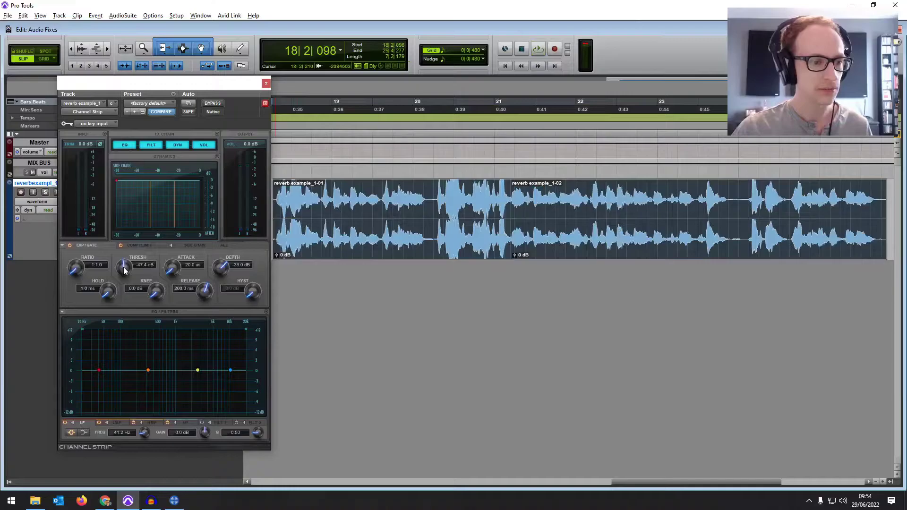
pyautogui.moveTo(124, 271); pyautogui.dragTo(135, 245)
pyautogui.press('space')
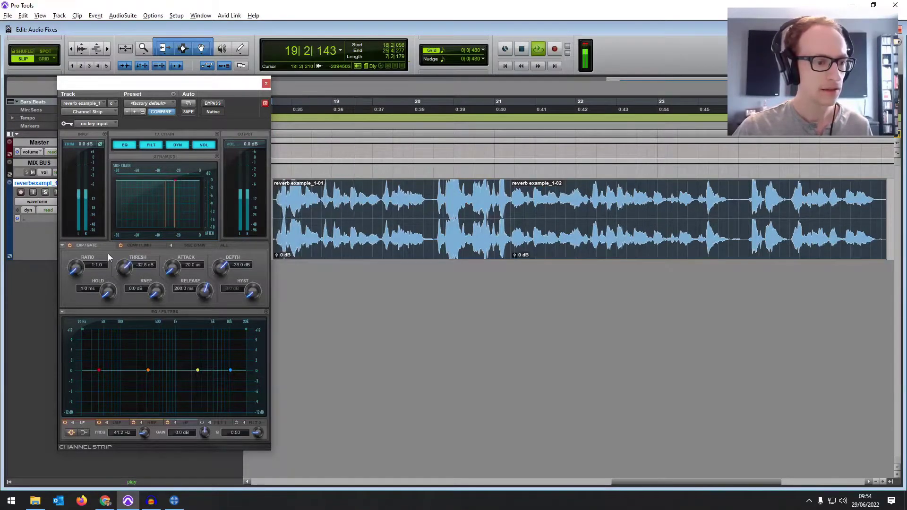
pyautogui.moveTo(80, 269); pyautogui.dragTo(130, 277)
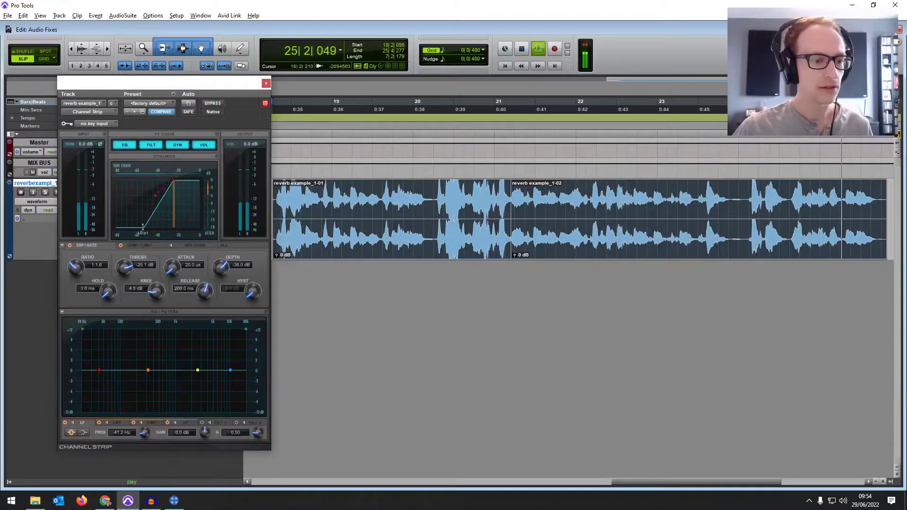
pyautogui.moveTo(218, 272)
pyautogui.mouseDown()
pyautogui.moveTo(224, 248)
pyautogui.moveTo(222, 257)
pyautogui.mouseUp()
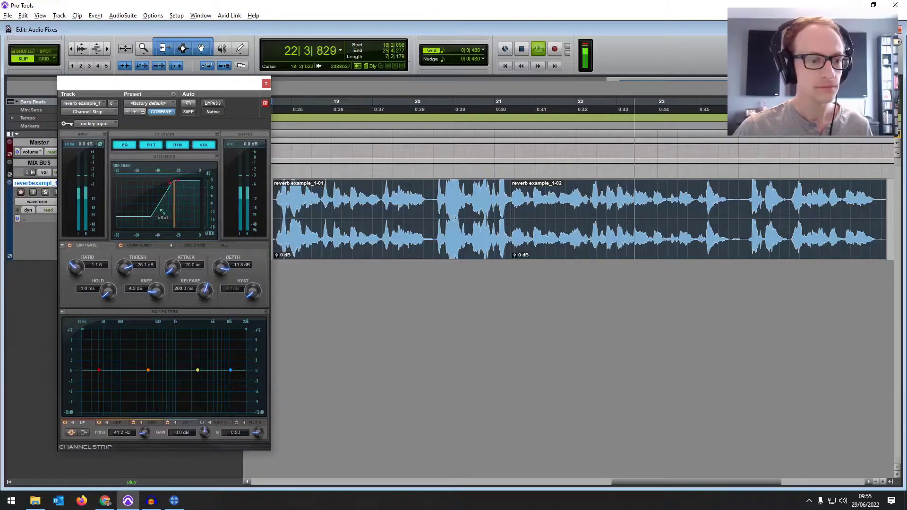
pyautogui.moveTo(122, 269); pyautogui.dragTo(125, 267)
pyautogui.press('space')
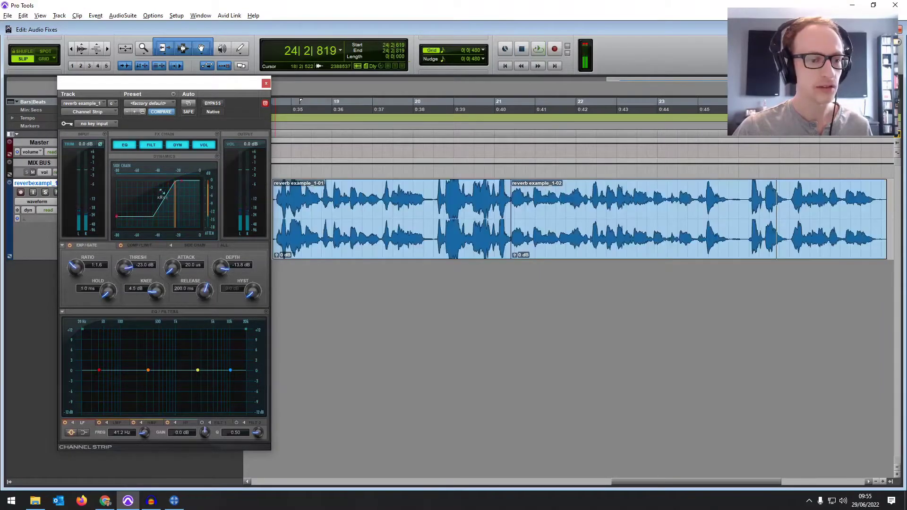
# Select both dialogue clips, reposition the Channel Strip, and place the cursor near bar 23
pyautogui.click(639, 224)
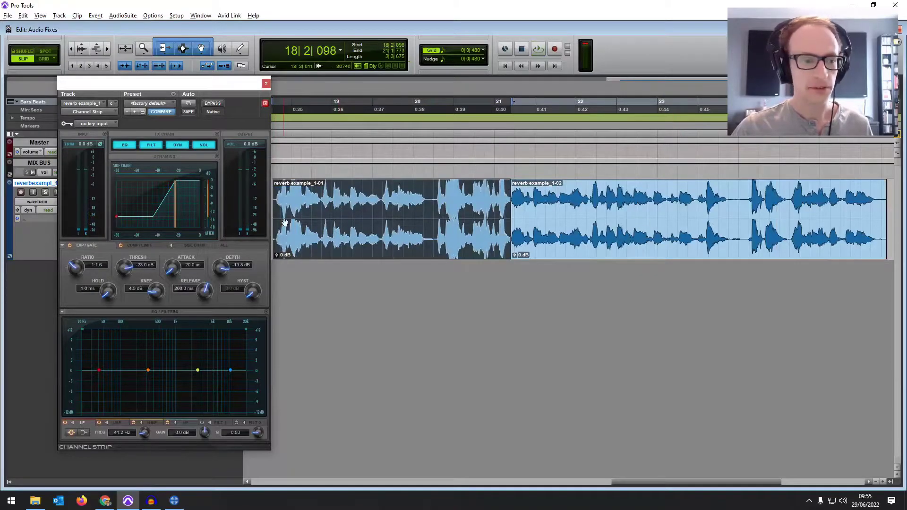
pyautogui.keyDown('shift'); pyautogui.click(707, 231); pyautogui.keyUp('shift')
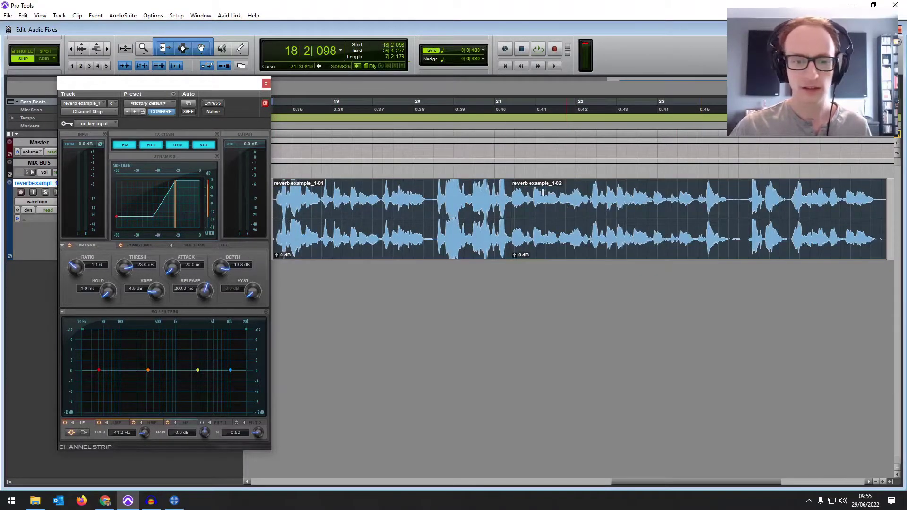
pyautogui.moveTo(201, 87); pyautogui.dragTo(185, 94)
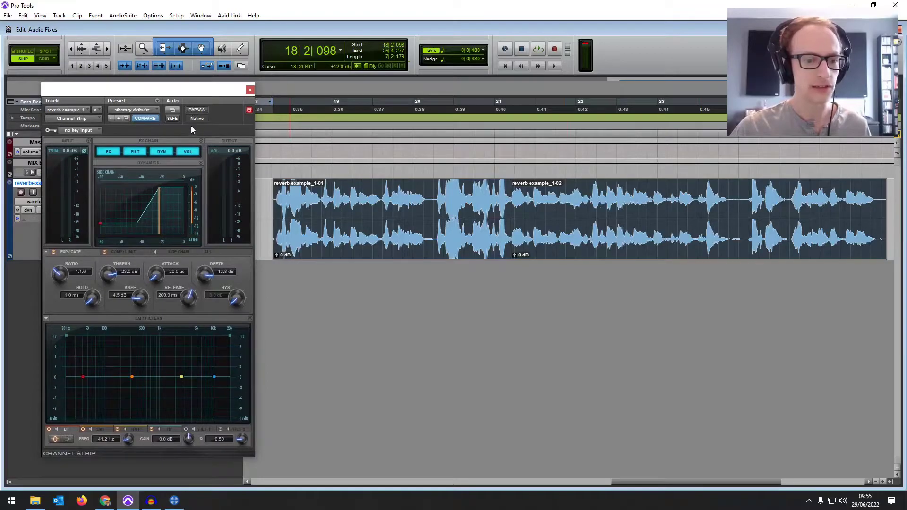
pyautogui.click(708, 201)
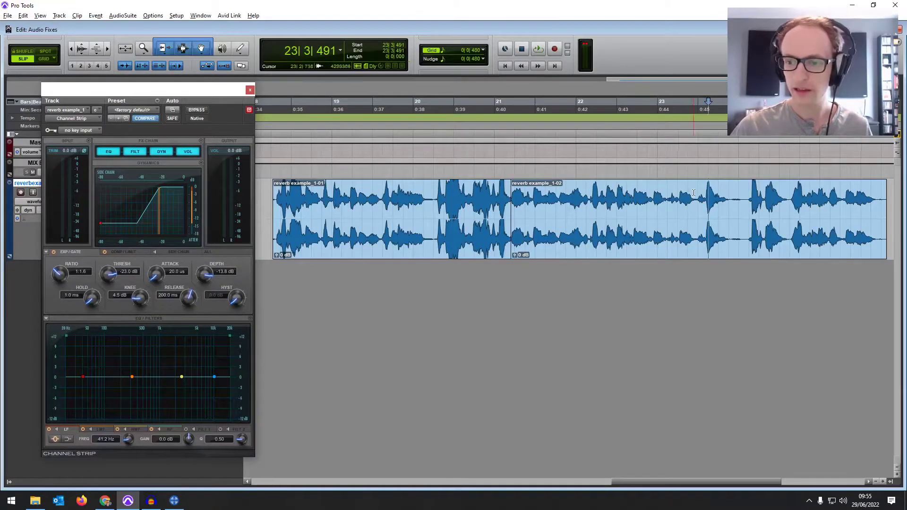
# Select the range from bar 23 (23|2|871) to the end of the second clip
pyautogui.click(697, 191)
pyautogui.hscroll(4, 690, 198)
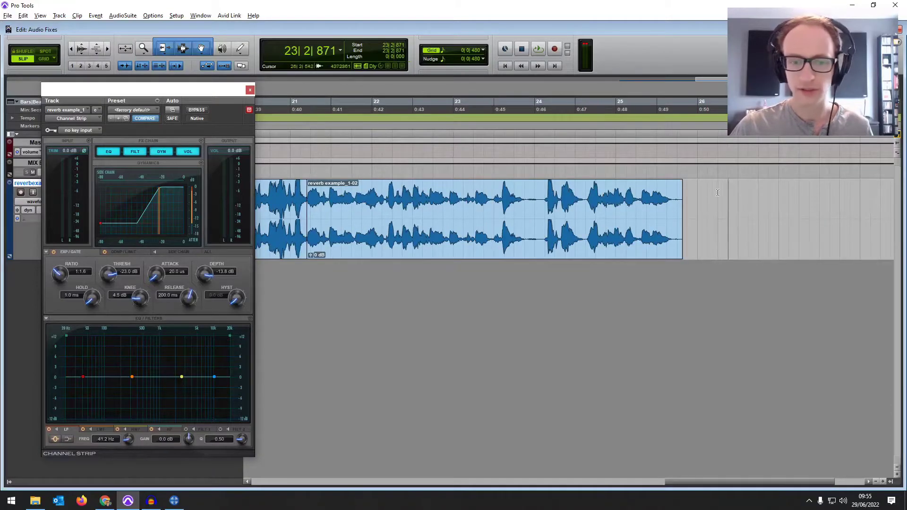
pyautogui.moveTo(717, 193); pyautogui.dragTo(476, 185)
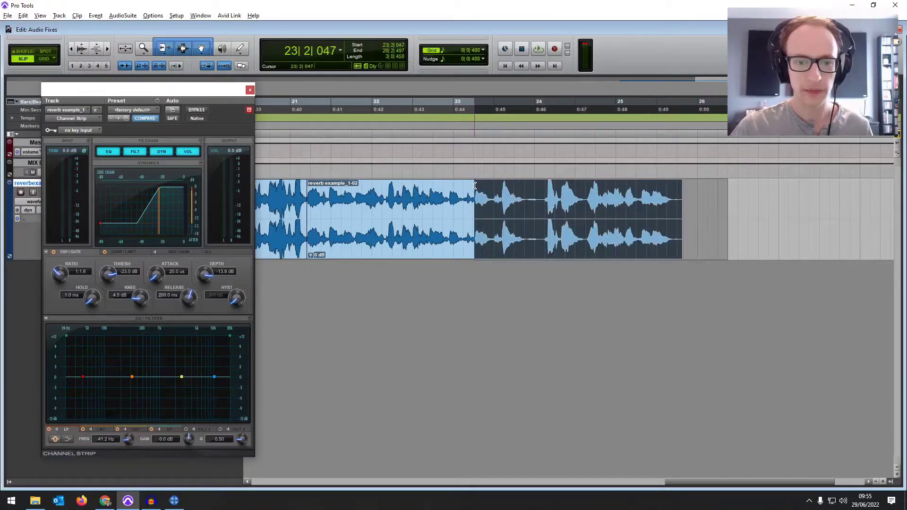
pyautogui.moveTo(706, 196); pyautogui.dragTo(476, 190)
pyautogui.click(197, 110)
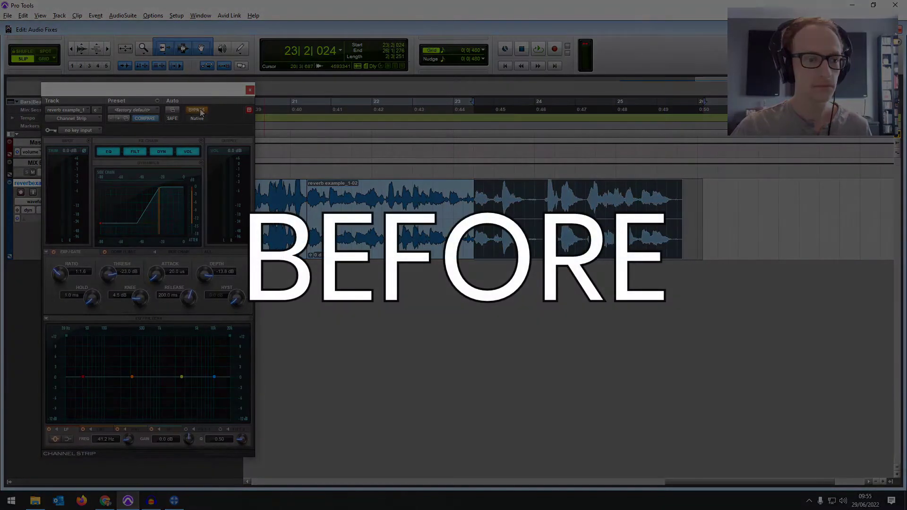
pyautogui.press('space')
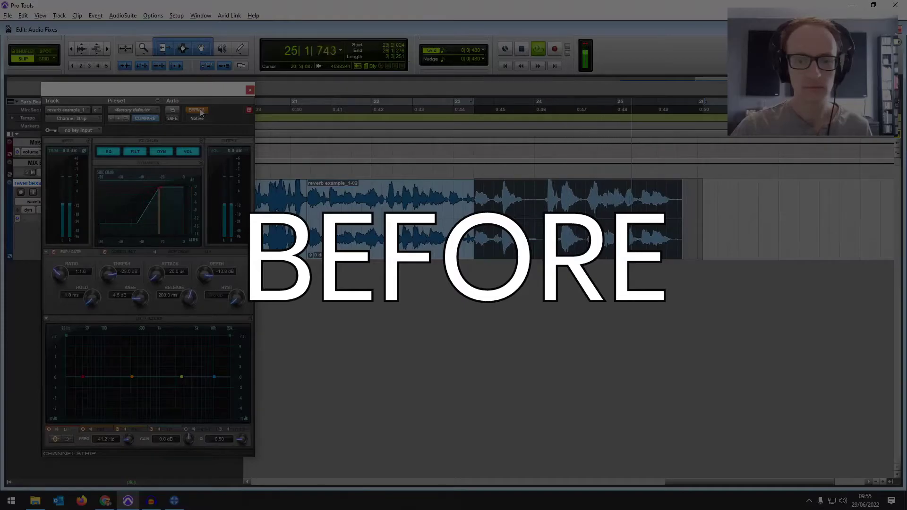
pyautogui.click(197, 110)
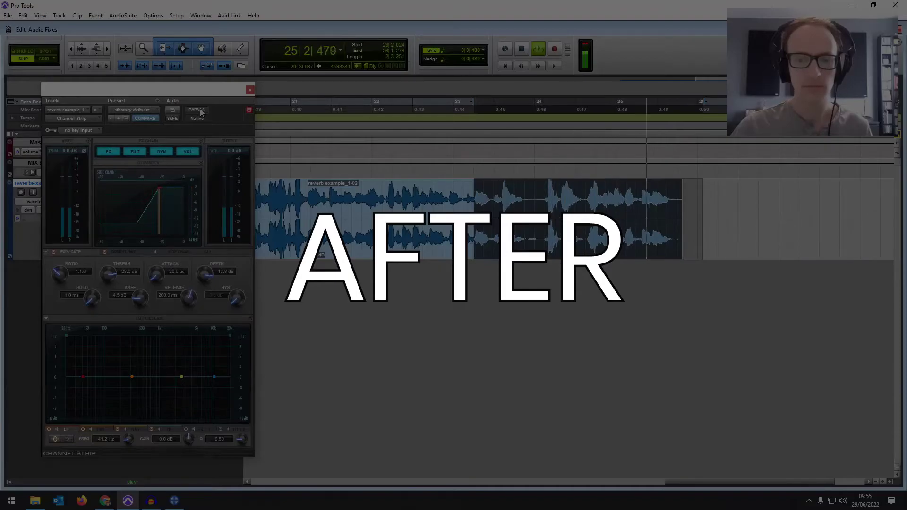
pyautogui.press('space')
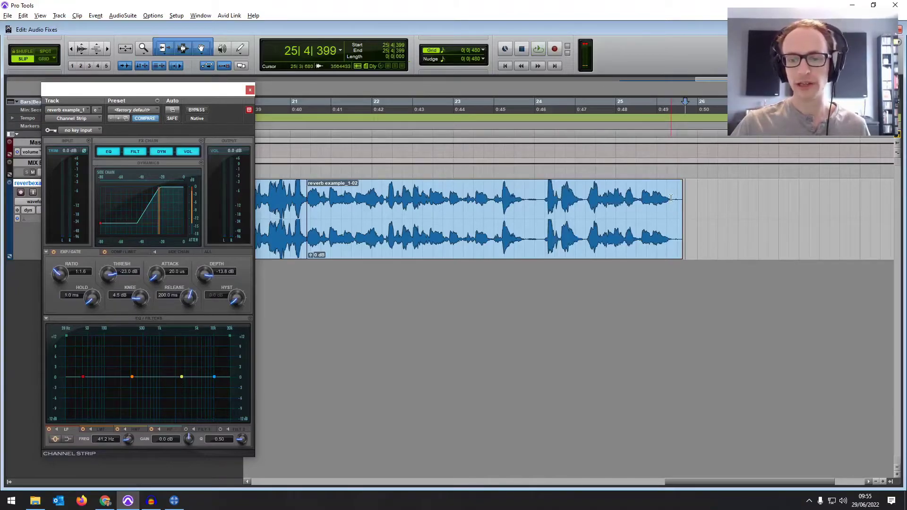
# Close the Channel Strip, zoom out to both clips, and select reverb example_1-01
pyautogui.click(249, 91)
pyautogui.click(393, 241)
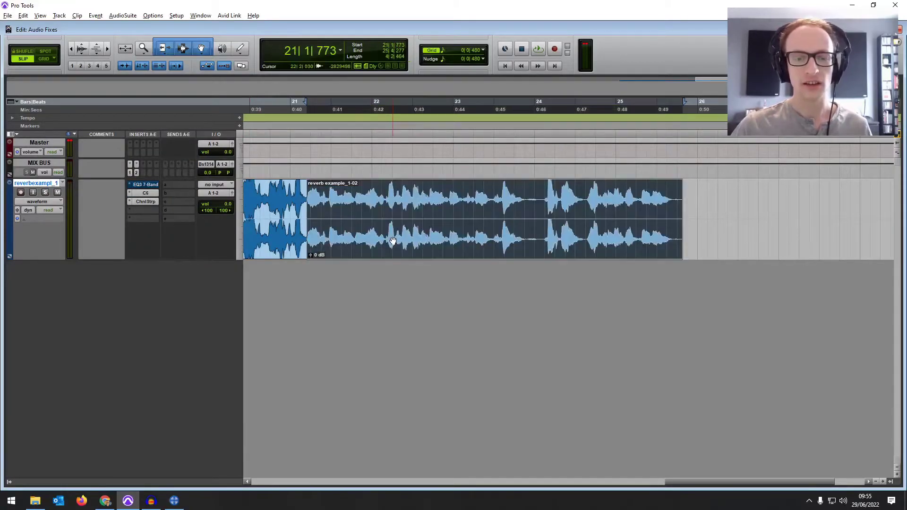
pyautogui.hotkey('ctrl', '[')
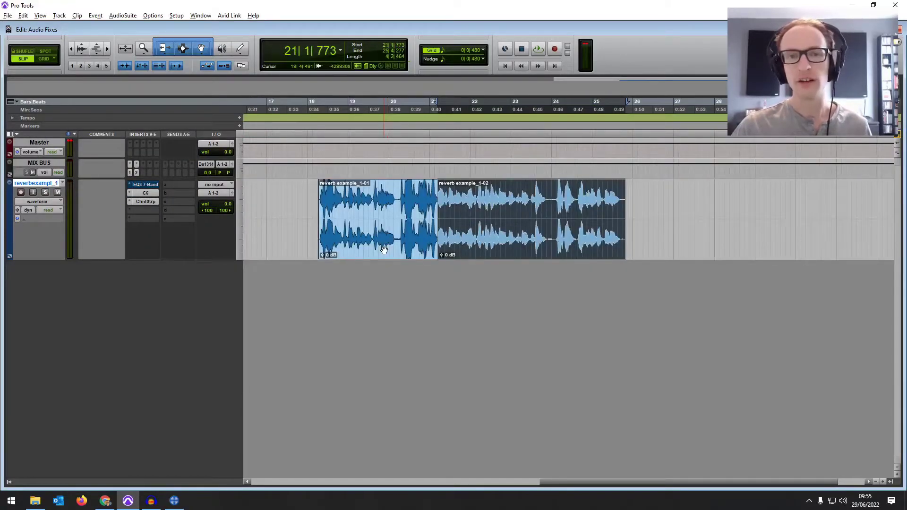
pyautogui.click(383, 249)
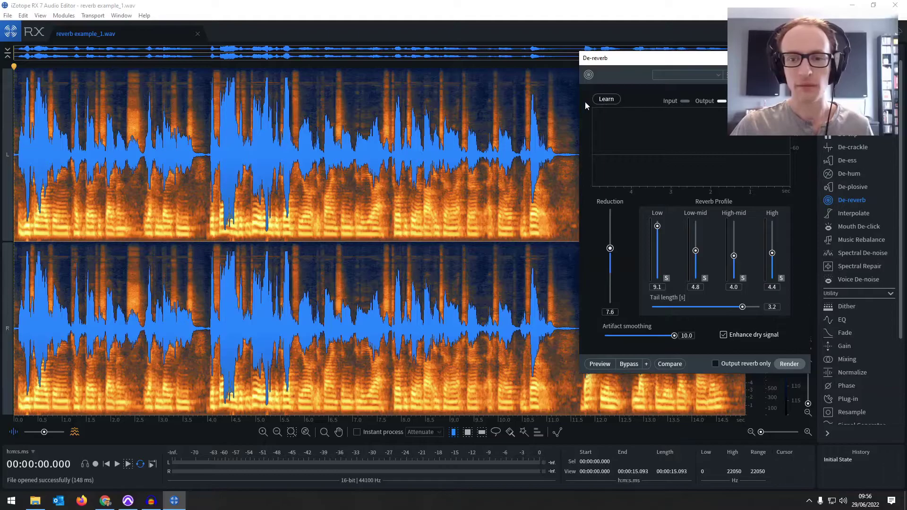
# Move the De-reverb window aside and select all of reverb example_1.wav
pyautogui.moveTo(648, 58); pyautogui.dragTo(650, 55)
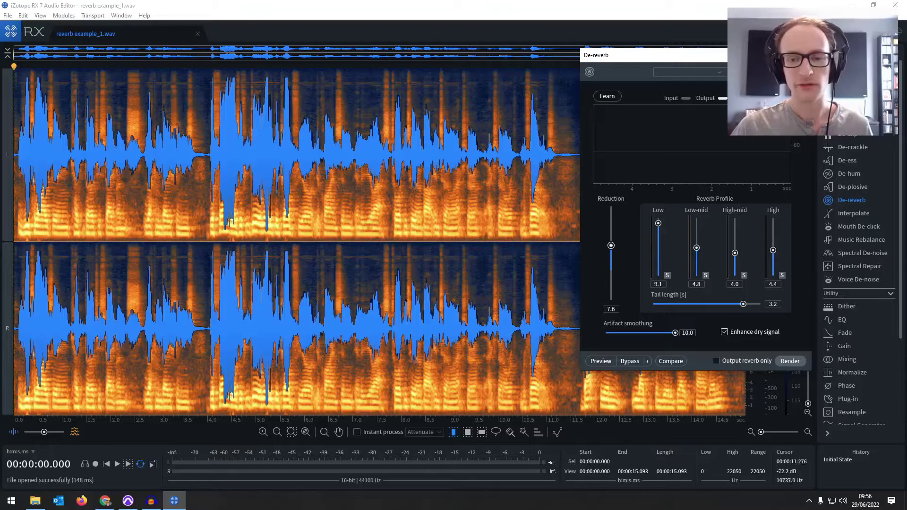
pyautogui.hotkey('ctrl', 'a')
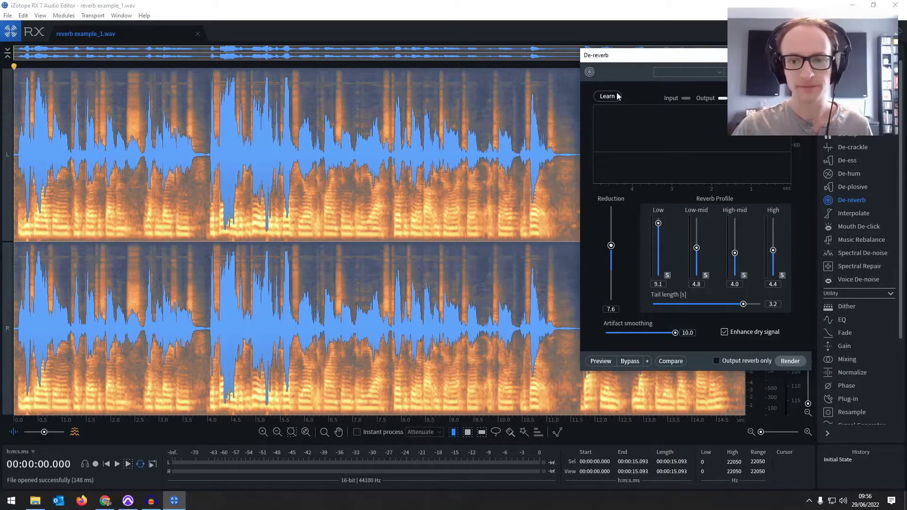
# Play the dialogue, then preview De-reverb at reduction 7.6 and 3.2 s tail length
pyautogui.moveTo(634, 62); pyautogui.dragTo(538, 47)
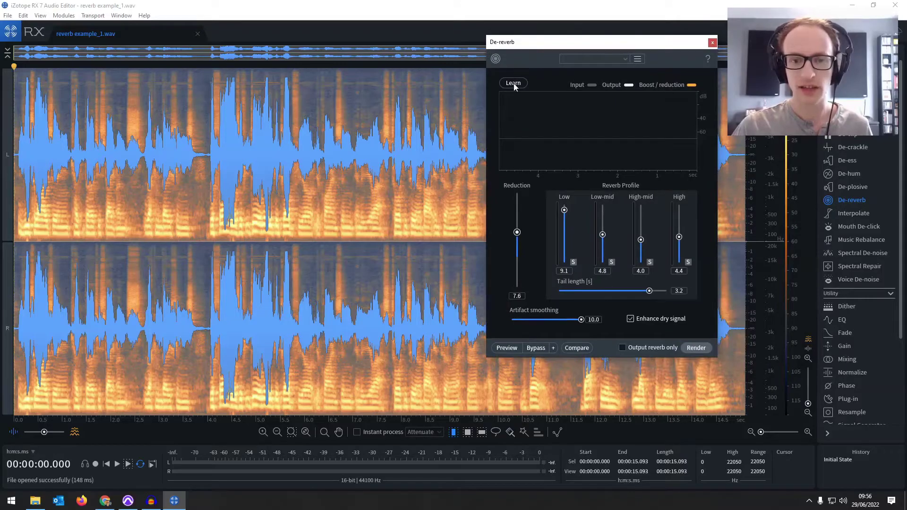
pyautogui.press('space')
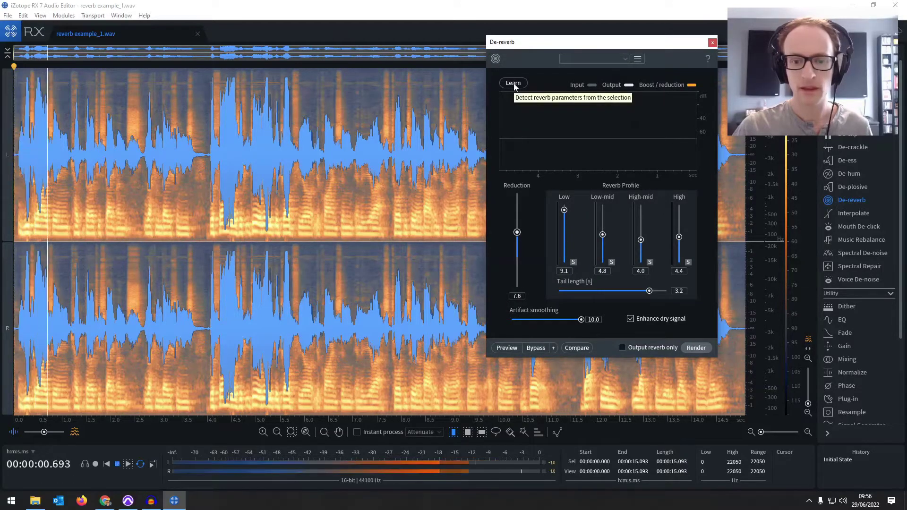
pyautogui.press('space')
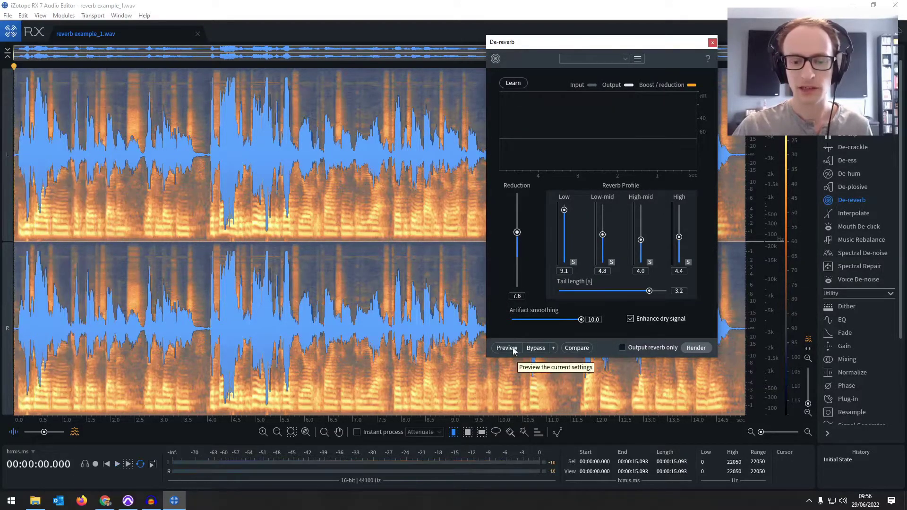
pyautogui.click(508, 349)
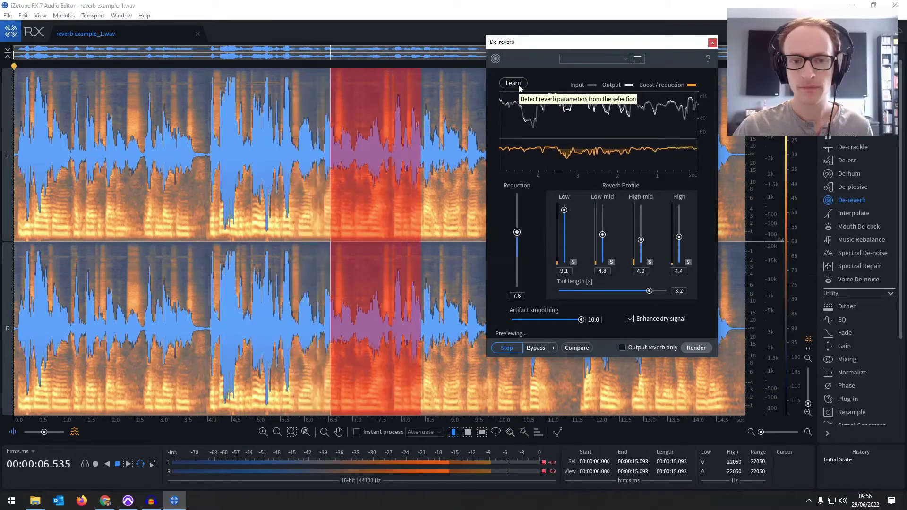
pyautogui.moveTo(546, 43); pyautogui.dragTo(687, 147)
# Select the short reverb-only gap around 11.1 seconds
pyautogui.click(572, 137)
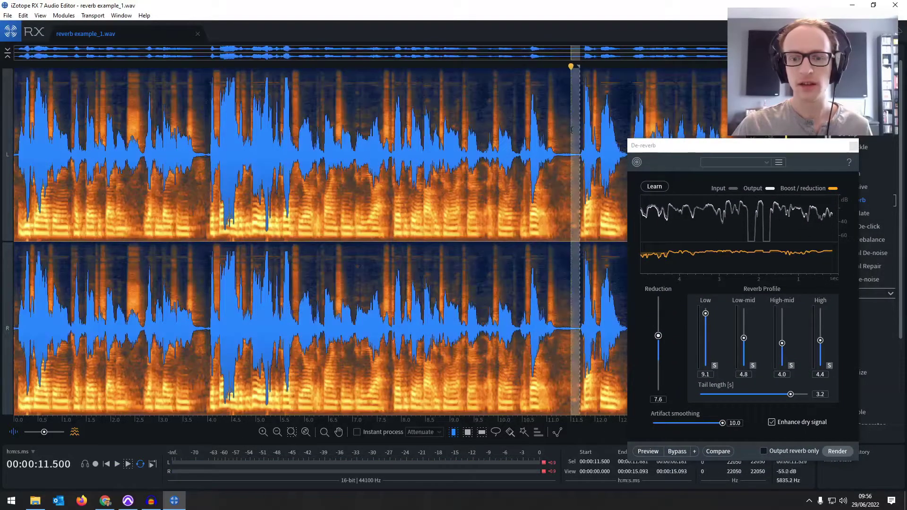
pyautogui.moveTo(571, 130); pyautogui.dragTo(554, 140)
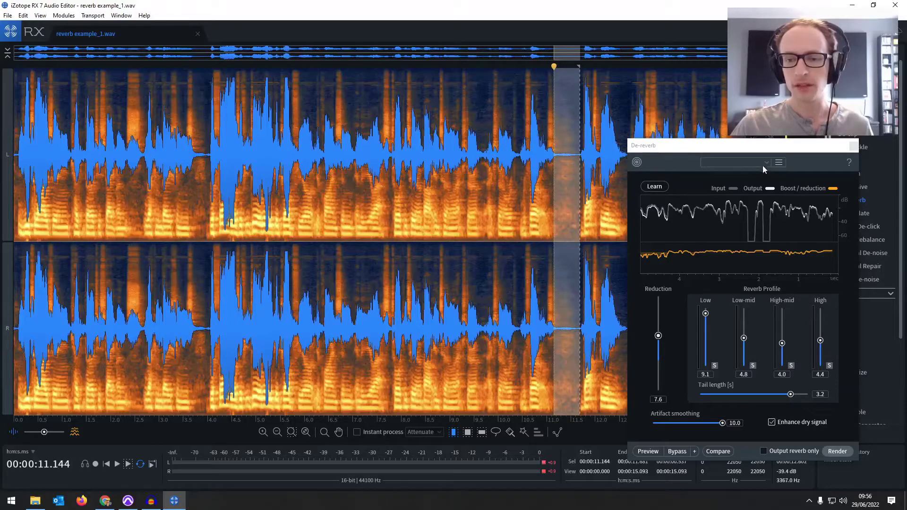
pyautogui.moveTo(755, 150); pyautogui.dragTo(428, 84)
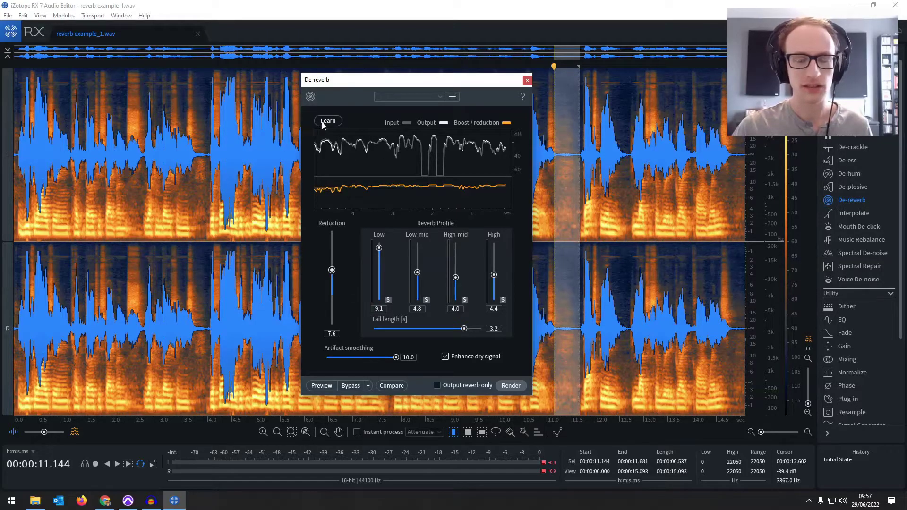
pyautogui.moveTo(730, 144)
pyautogui.mouseDown()
pyautogui.moveTo(745, 142)
pyautogui.moveTo(737, 142)
pyautogui.mouseUp()
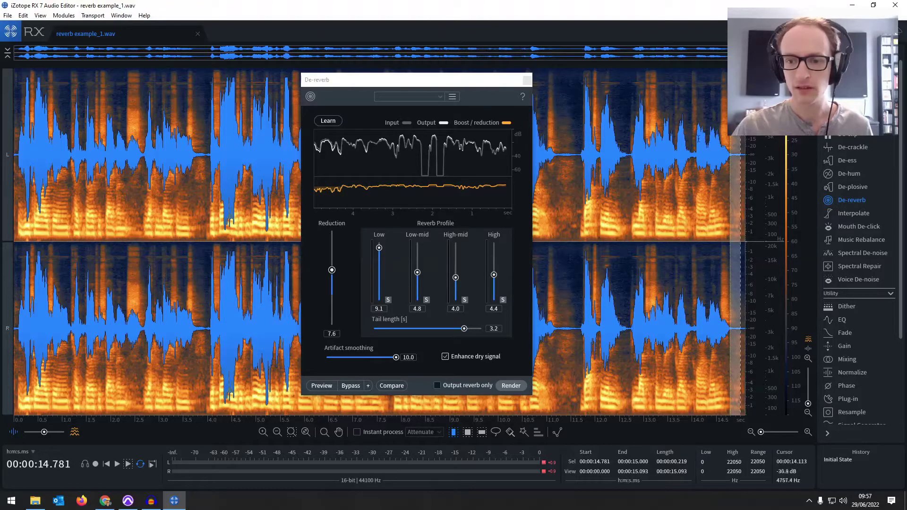
pyautogui.moveTo(582, 145); pyautogui.dragTo(554, 144)
# Learn the reverb profile, loop the gap, narrow it and relearn for a 1.8 s tail
pyautogui.click(330, 121)
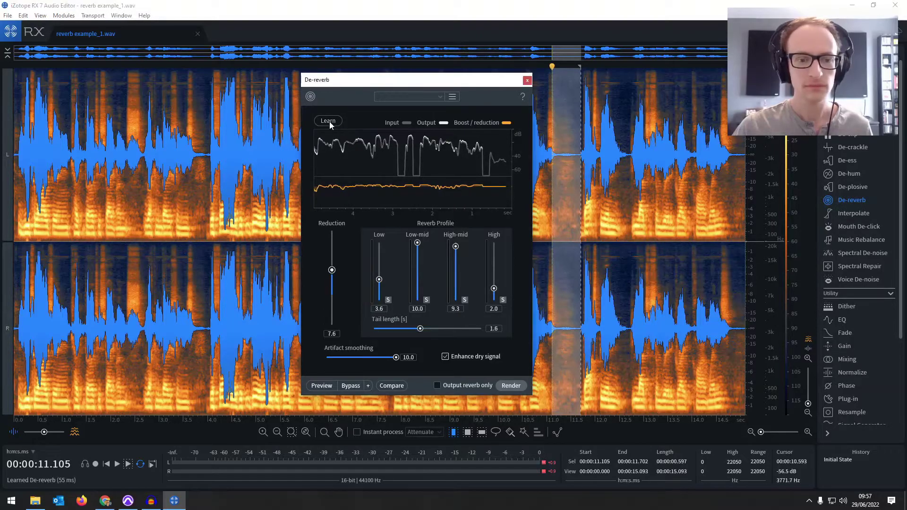
pyautogui.press('space')
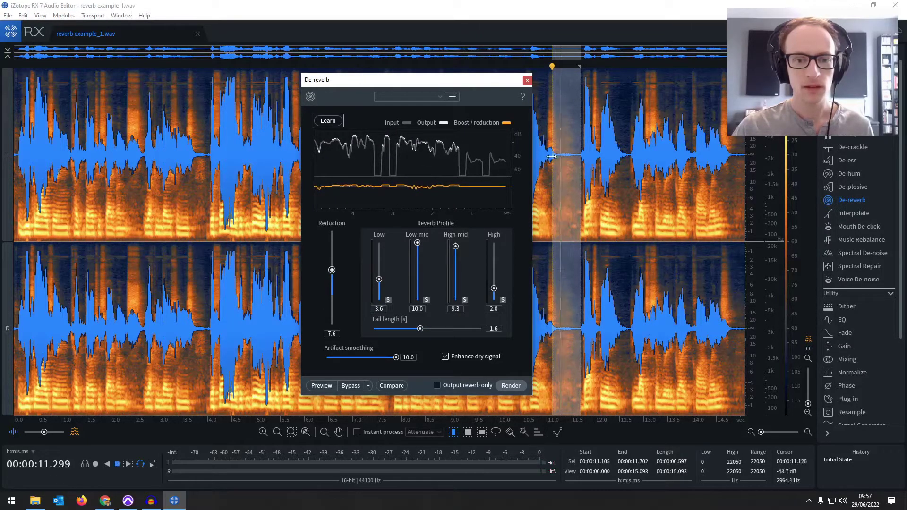
pyautogui.press('space')
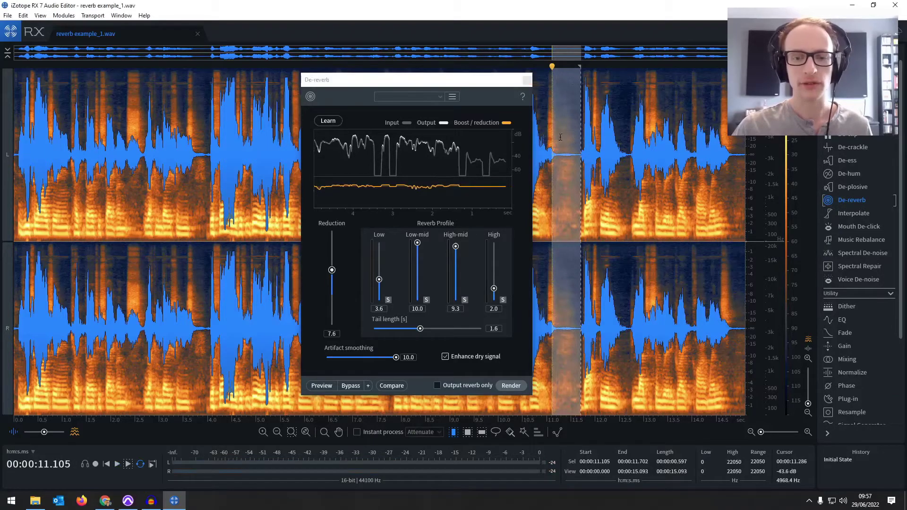
pyautogui.moveTo(562, 141); pyautogui.dragTo(551, 140)
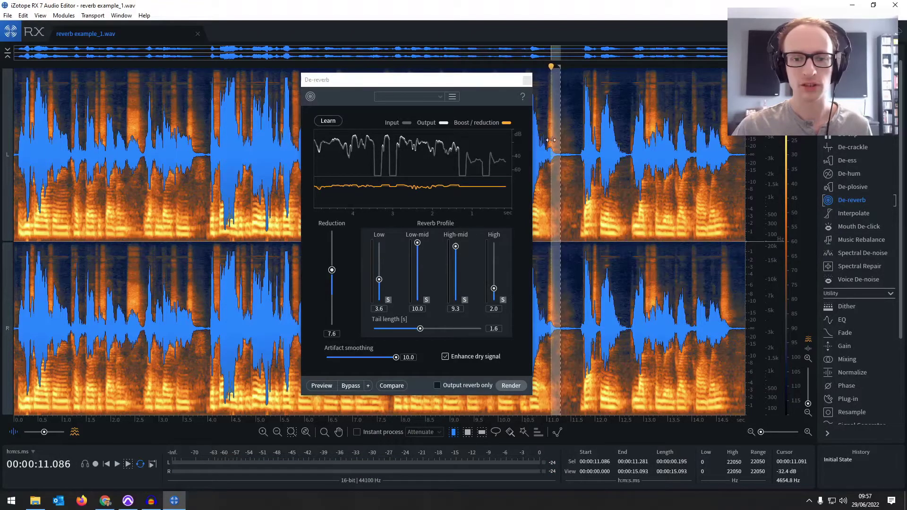
pyautogui.click(328, 121)
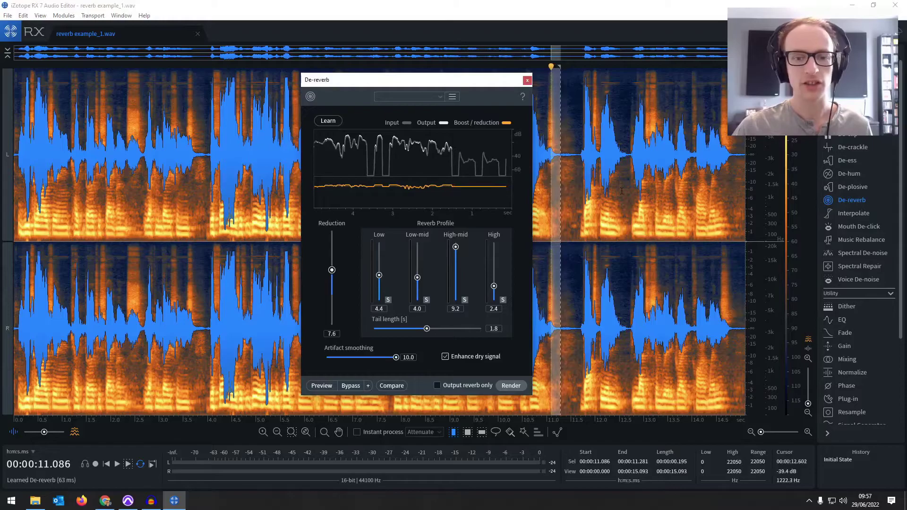
pyautogui.click(607, 189)
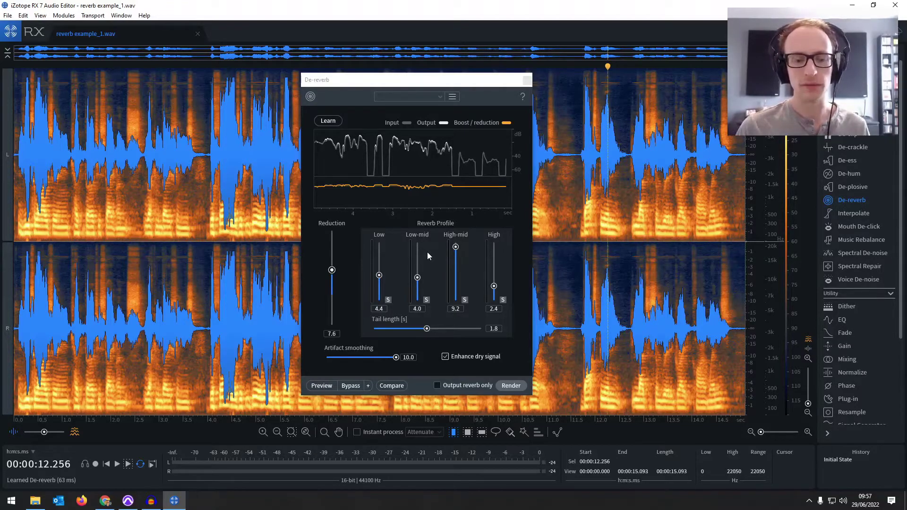
# Raise Low-mid reduction, then render De-reverb on the whole file at reduction 3.5, tail 1.1 s
pyautogui.moveTo(417, 279); pyautogui.dragTo(456, 259)
pyautogui.click(313, 274)
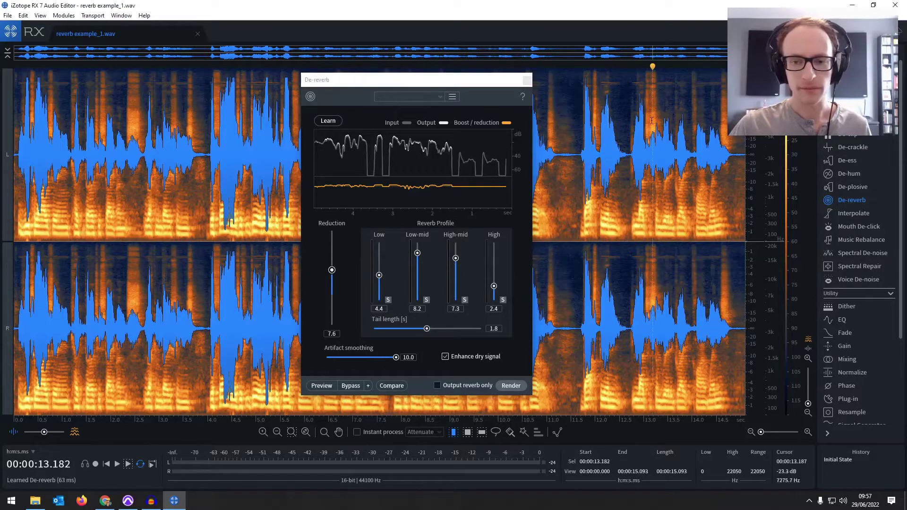
pyautogui.hotkey('ctrl', 'a')
pyautogui.moveTo(333, 275); pyautogui.dragTo(332, 285)
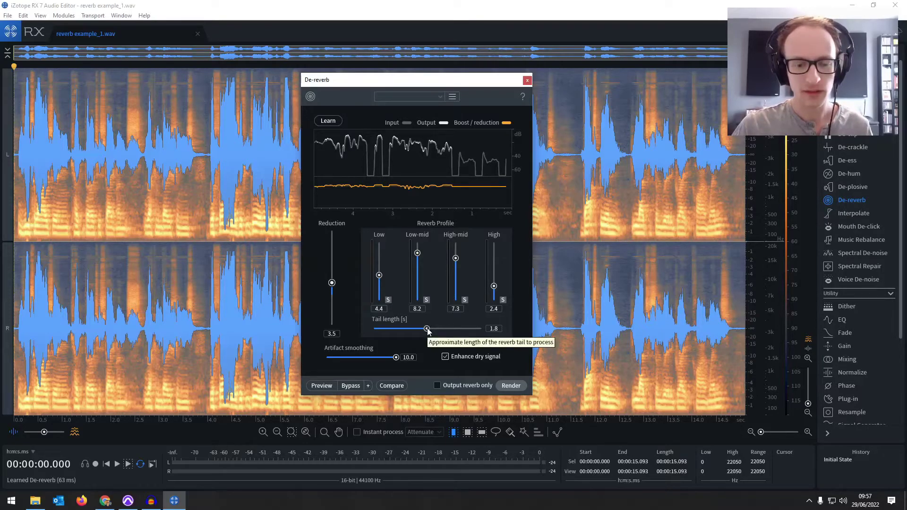
pyautogui.moveTo(428, 330); pyautogui.dragTo(414, 334)
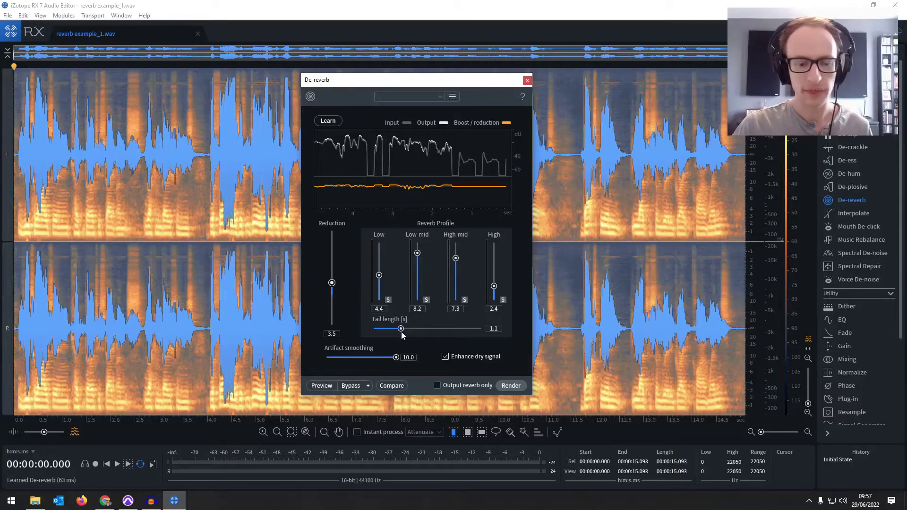
pyautogui.click(513, 386)
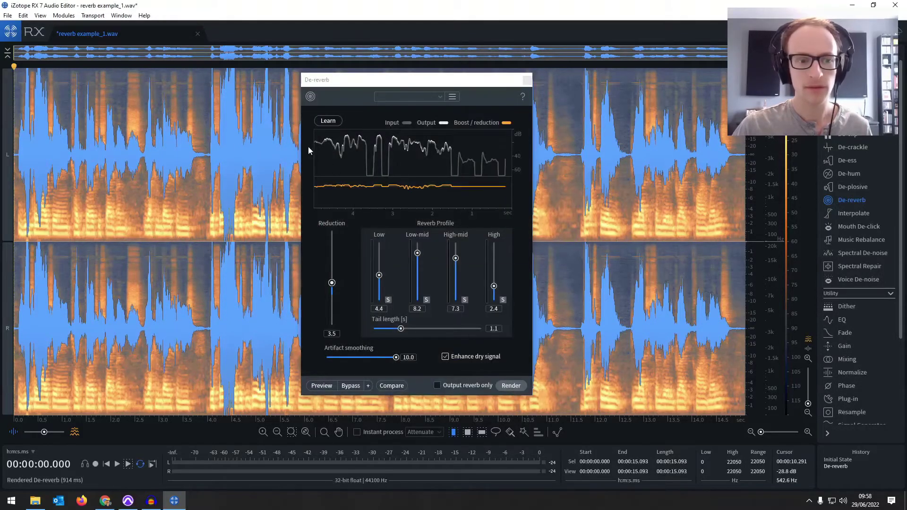
# Undo the render and re-render De-reverb with Enhance dry signal turned off
pyautogui.hotkey('ctrl', 'z')
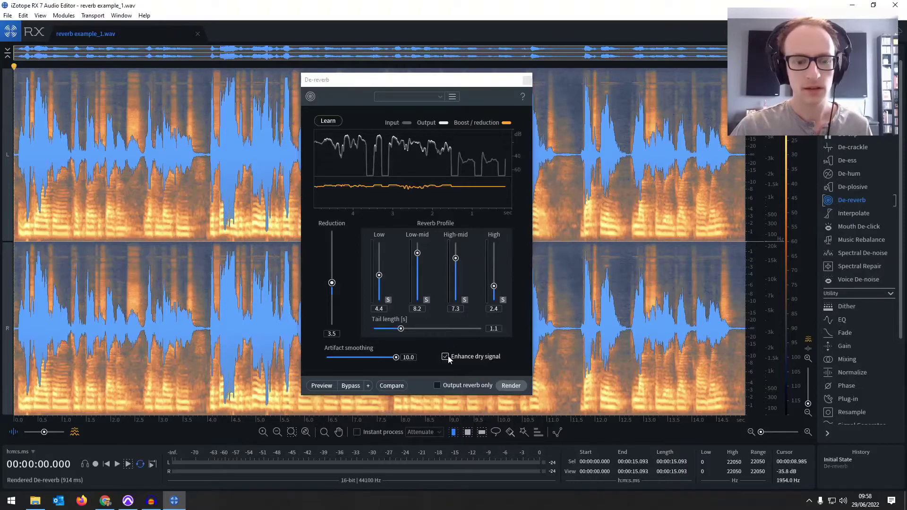
pyautogui.click(447, 356)
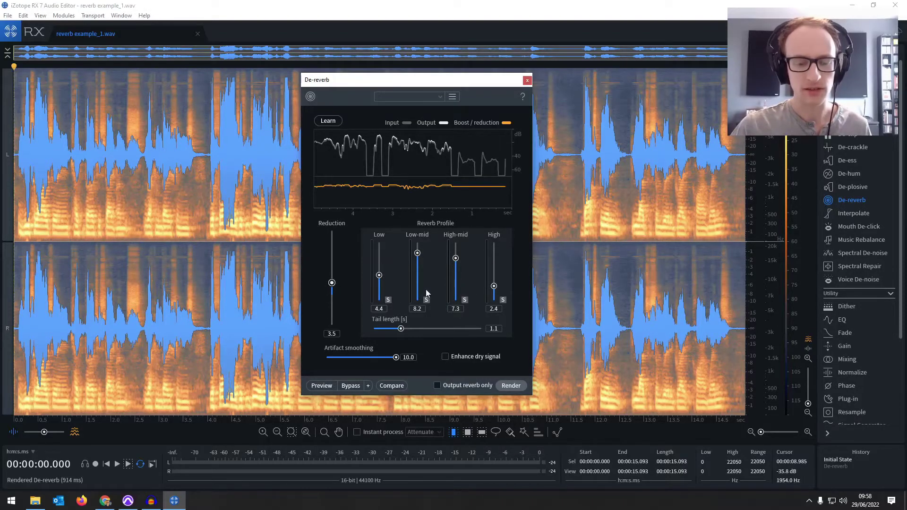
pyautogui.moveTo(463, 81); pyautogui.dragTo(470, 73)
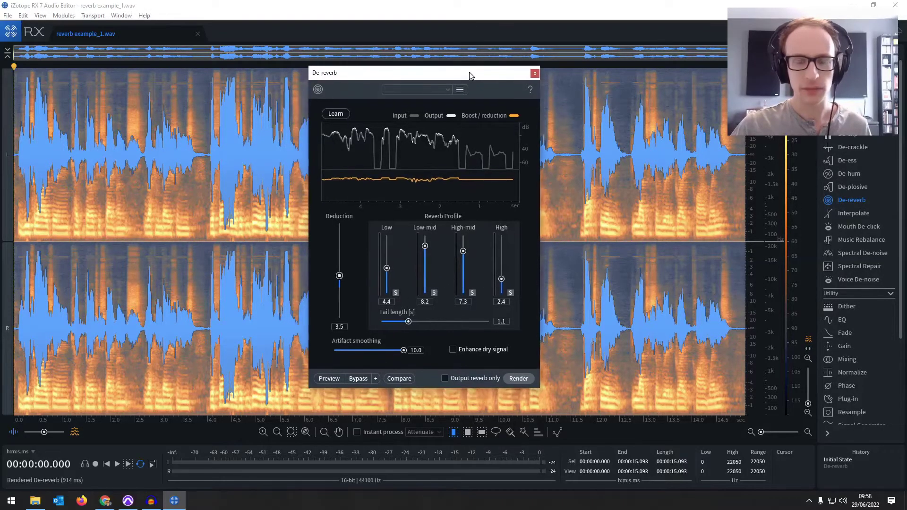
pyautogui.click(517, 378)
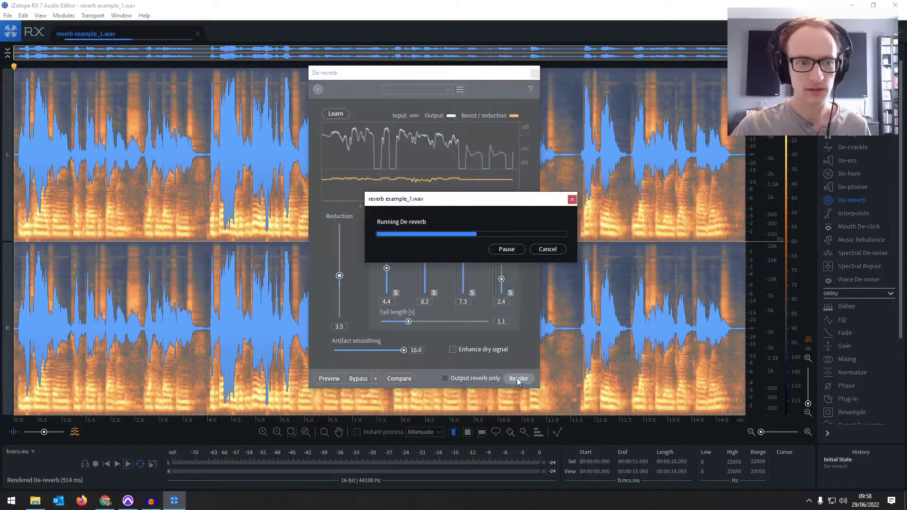
# Play back the processed result, then revert the file to unprocessed
pyautogui.press('space')
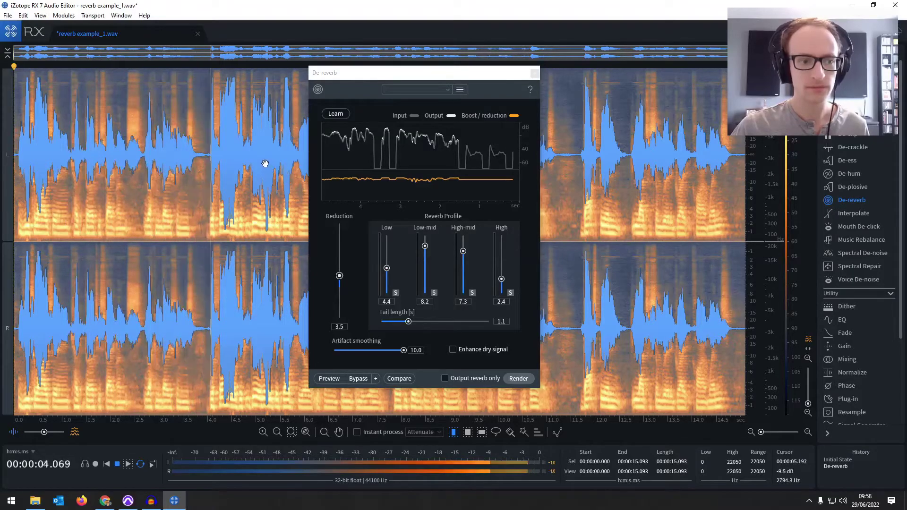
pyautogui.hotkey('ctrl', 'z')
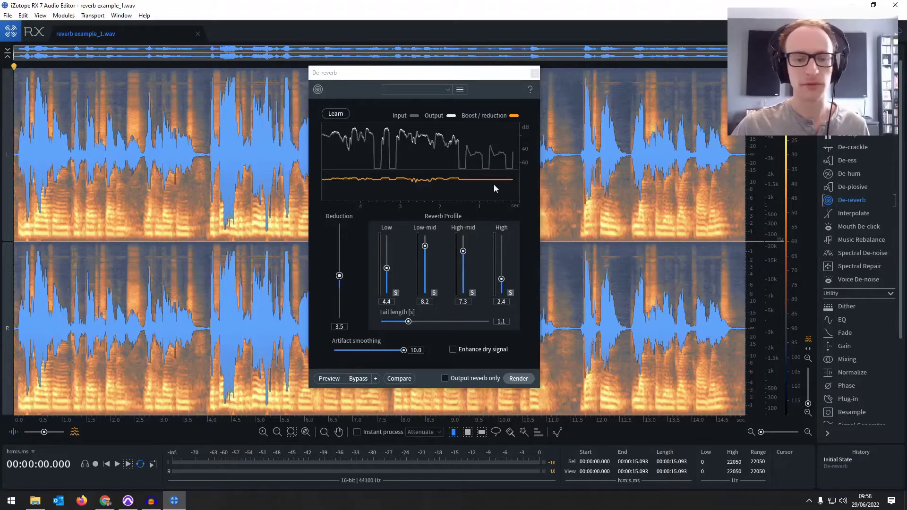
pyautogui.moveTo(404, 74); pyautogui.dragTo(462, 76)
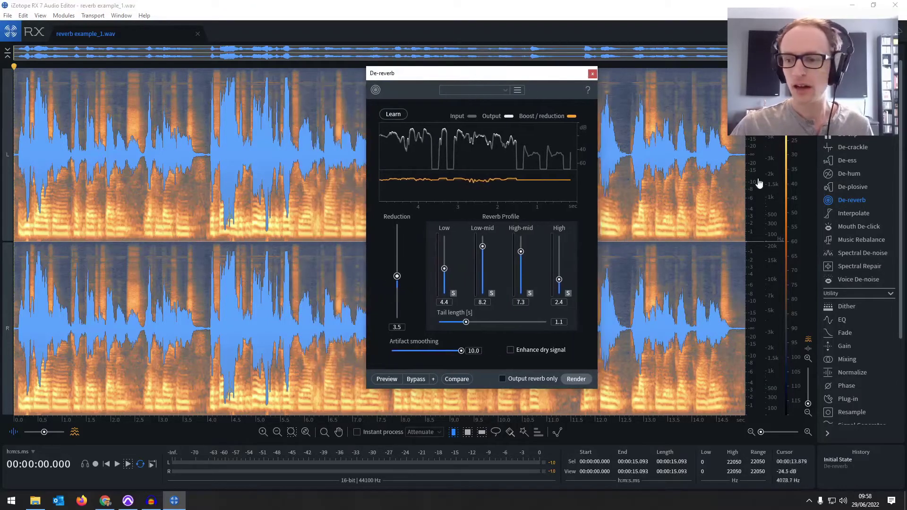
# Shape an EQ dip at 306 Hz, flattening the 106 Hz boost and band 5 at 4390 Hz
pyautogui.click(842, 321)
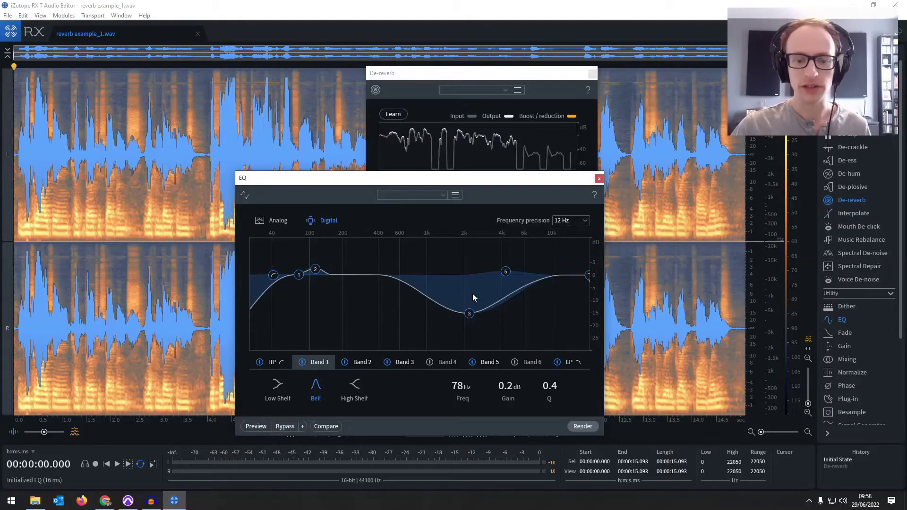
pyautogui.moveTo(470, 315); pyautogui.dragTo(364, 296)
pyautogui.moveTo(316, 269); pyautogui.dragTo(312, 274)
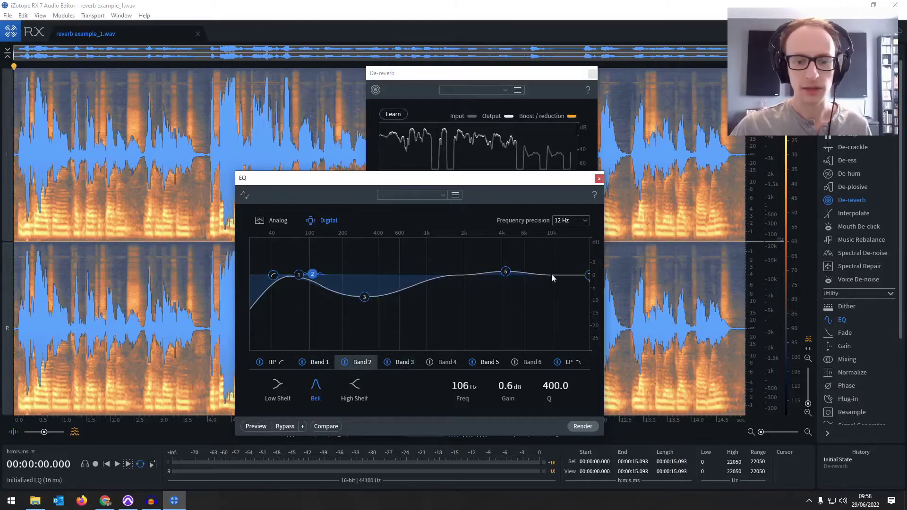
pyautogui.moveTo(506, 273); pyautogui.dragTo(505, 276)
pyautogui.moveTo(462, 178); pyautogui.dragTo(493, 170)
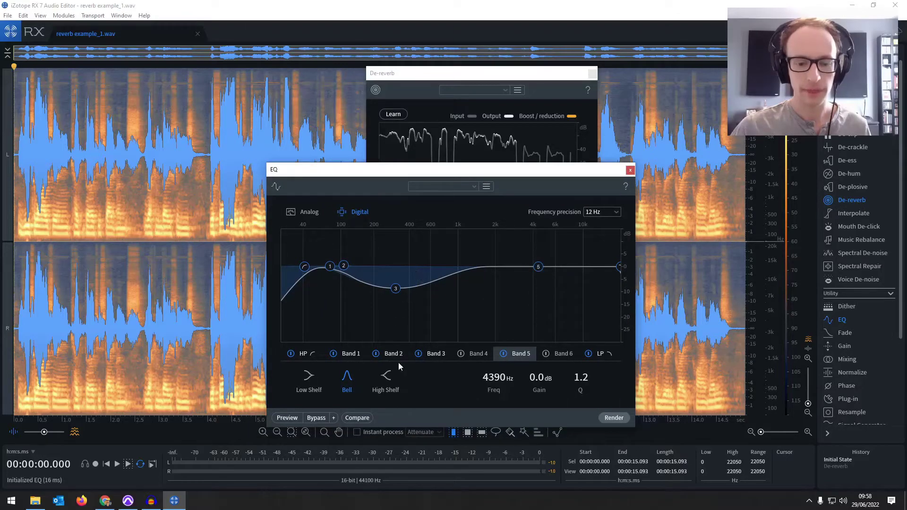
pyautogui.moveTo(588, 384)
pyautogui.mouseDown()
pyautogui.moveTo(618, 375)
pyautogui.moveTo(591, 411)
pyautogui.moveTo(573, 396)
pyautogui.moveTo(585, 383)
pyautogui.mouseUp()
pyautogui.click(446, 353)
pyautogui.moveTo(477, 73); pyautogui.dragTo(534, 65)
# Raise De-reverb reduction to 5.0 and render De-reverb, then the EQ, onto the file
pyautogui.moveTo(452, 269); pyautogui.dragTo(452, 264)
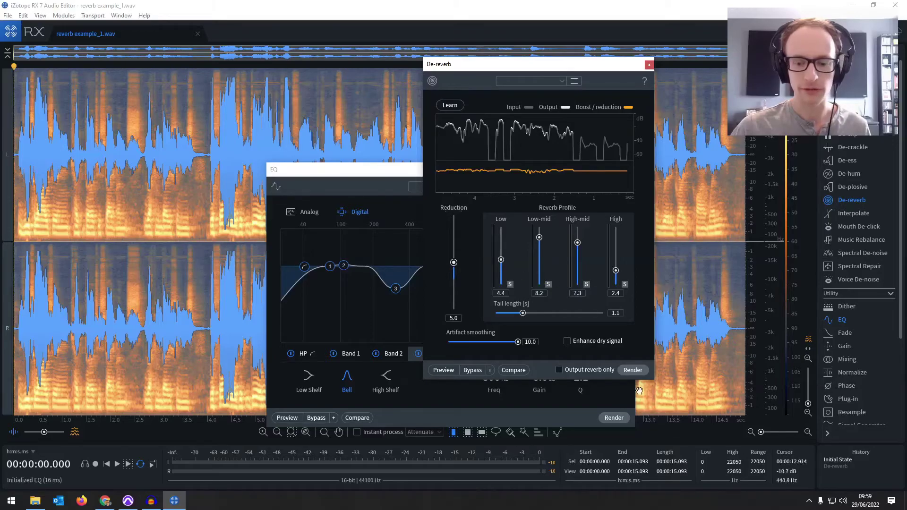
pyautogui.click(633, 370)
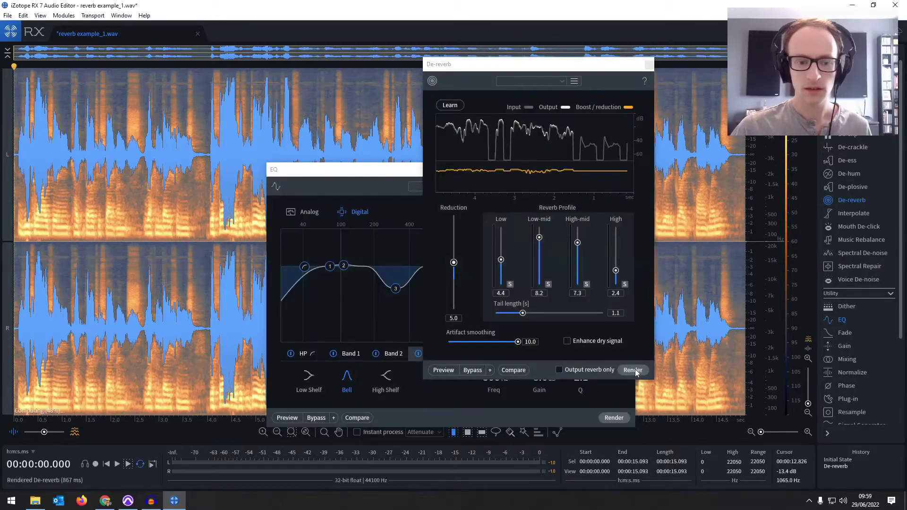
pyautogui.click(613, 418)
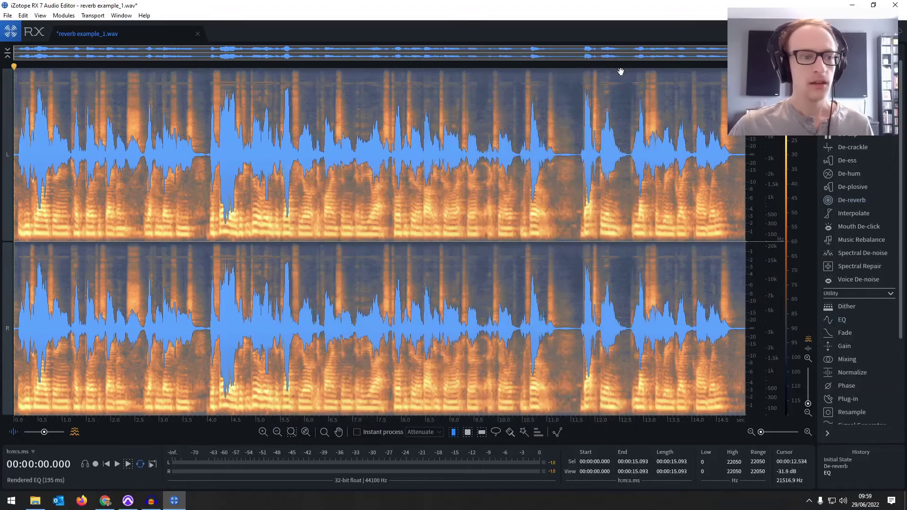
pyautogui.press('space')
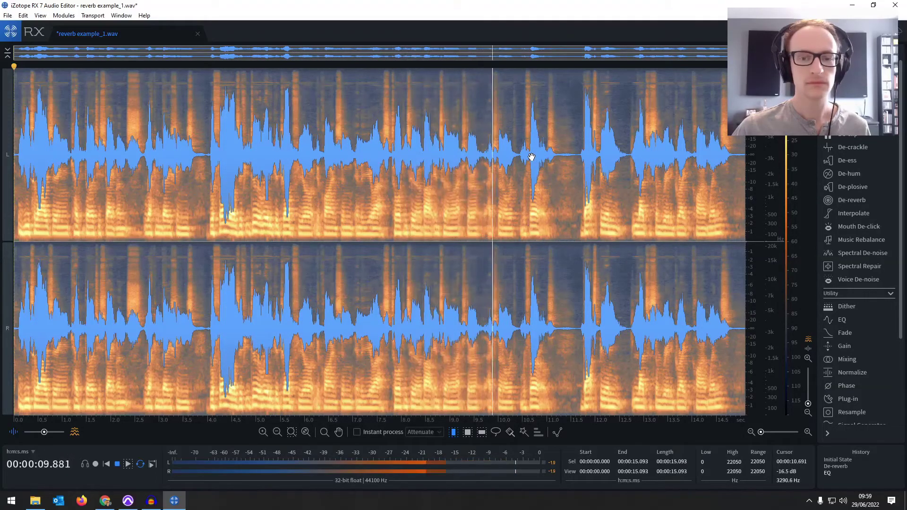
pyautogui.press('space')
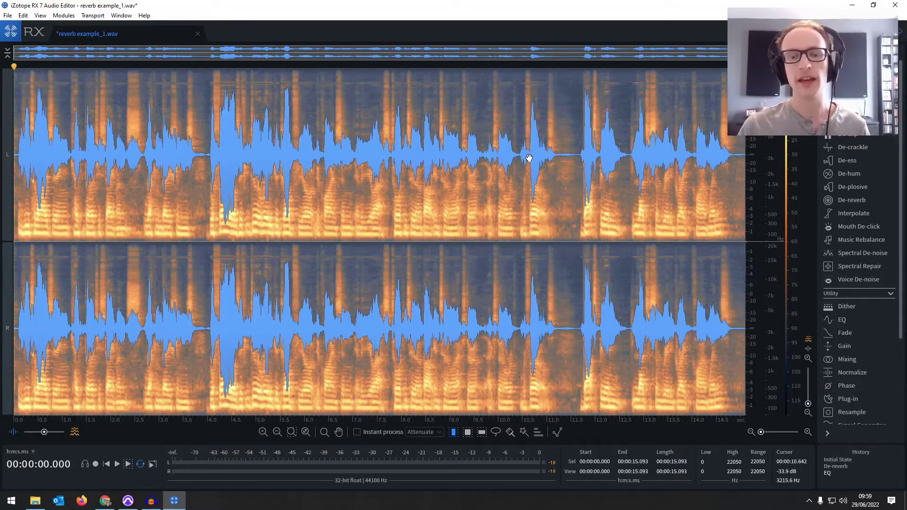
pyautogui.click(567, 153)
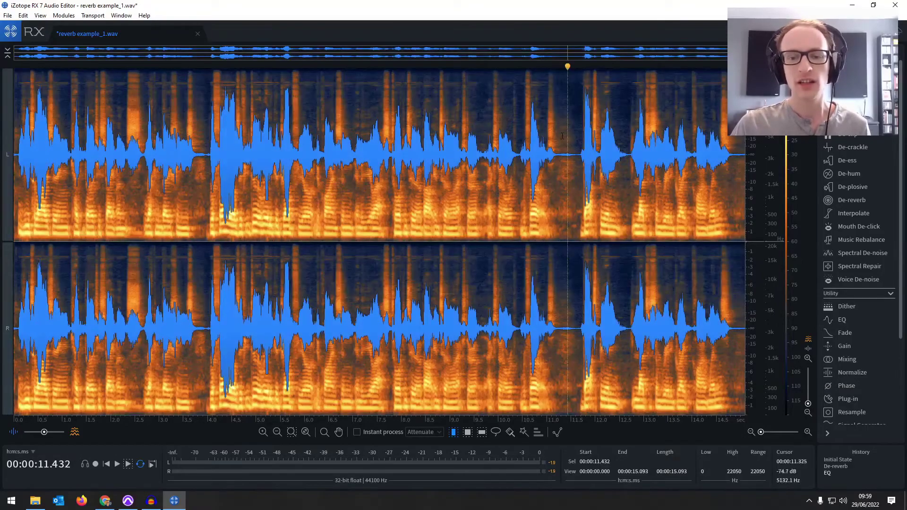